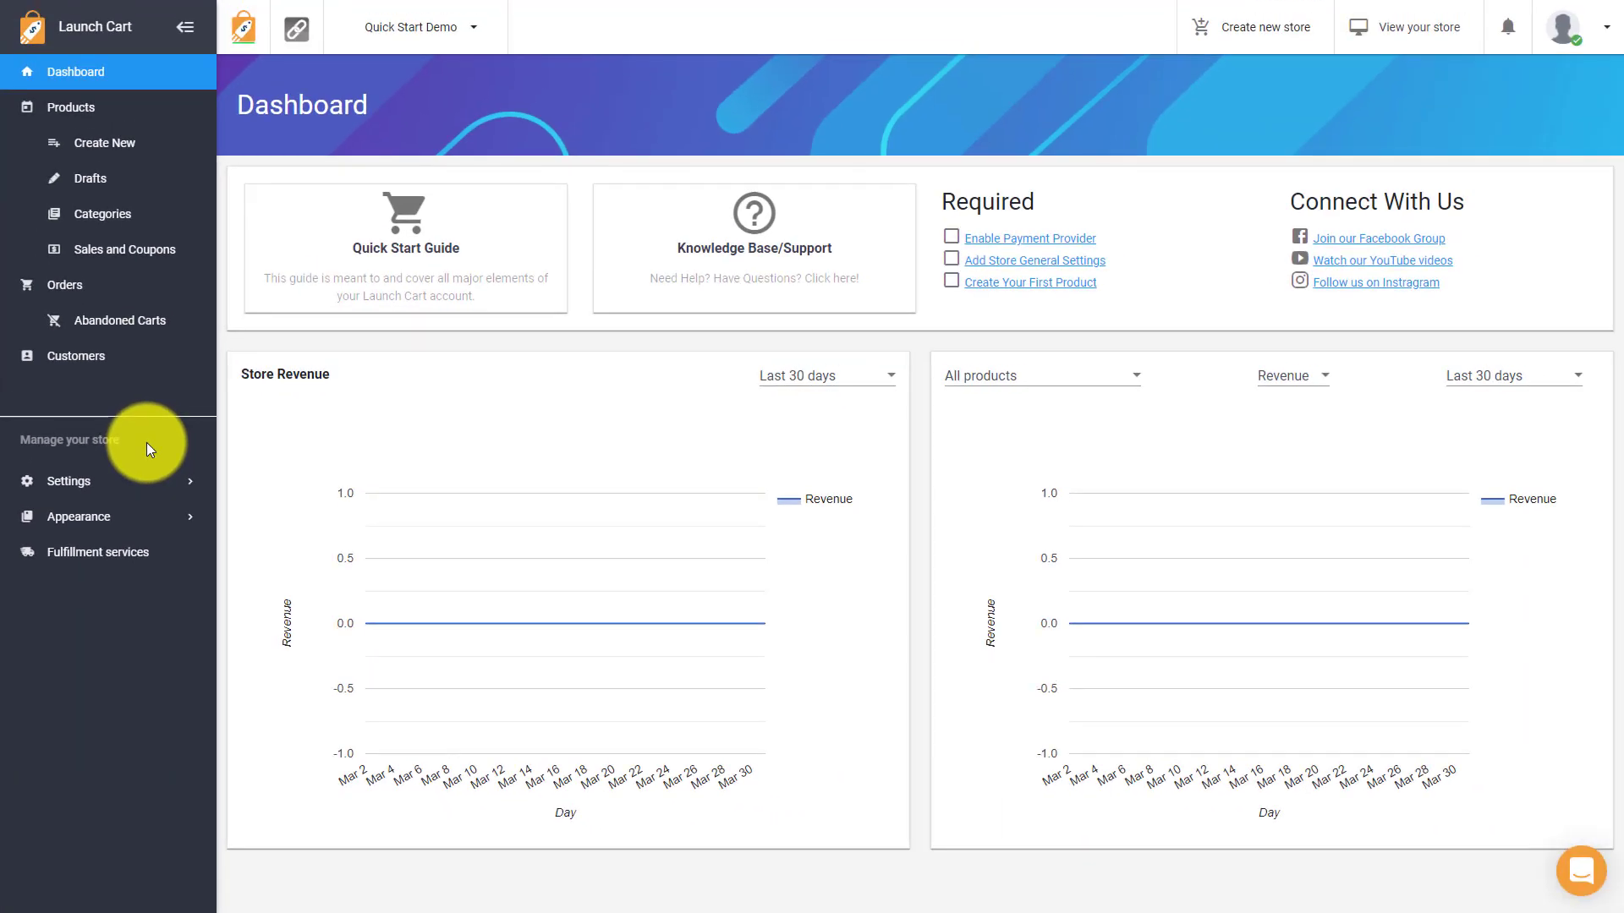
# - Go to the empty Products list, open Add a Product, then close it without adding anything
pyautogui.click(97, 112)
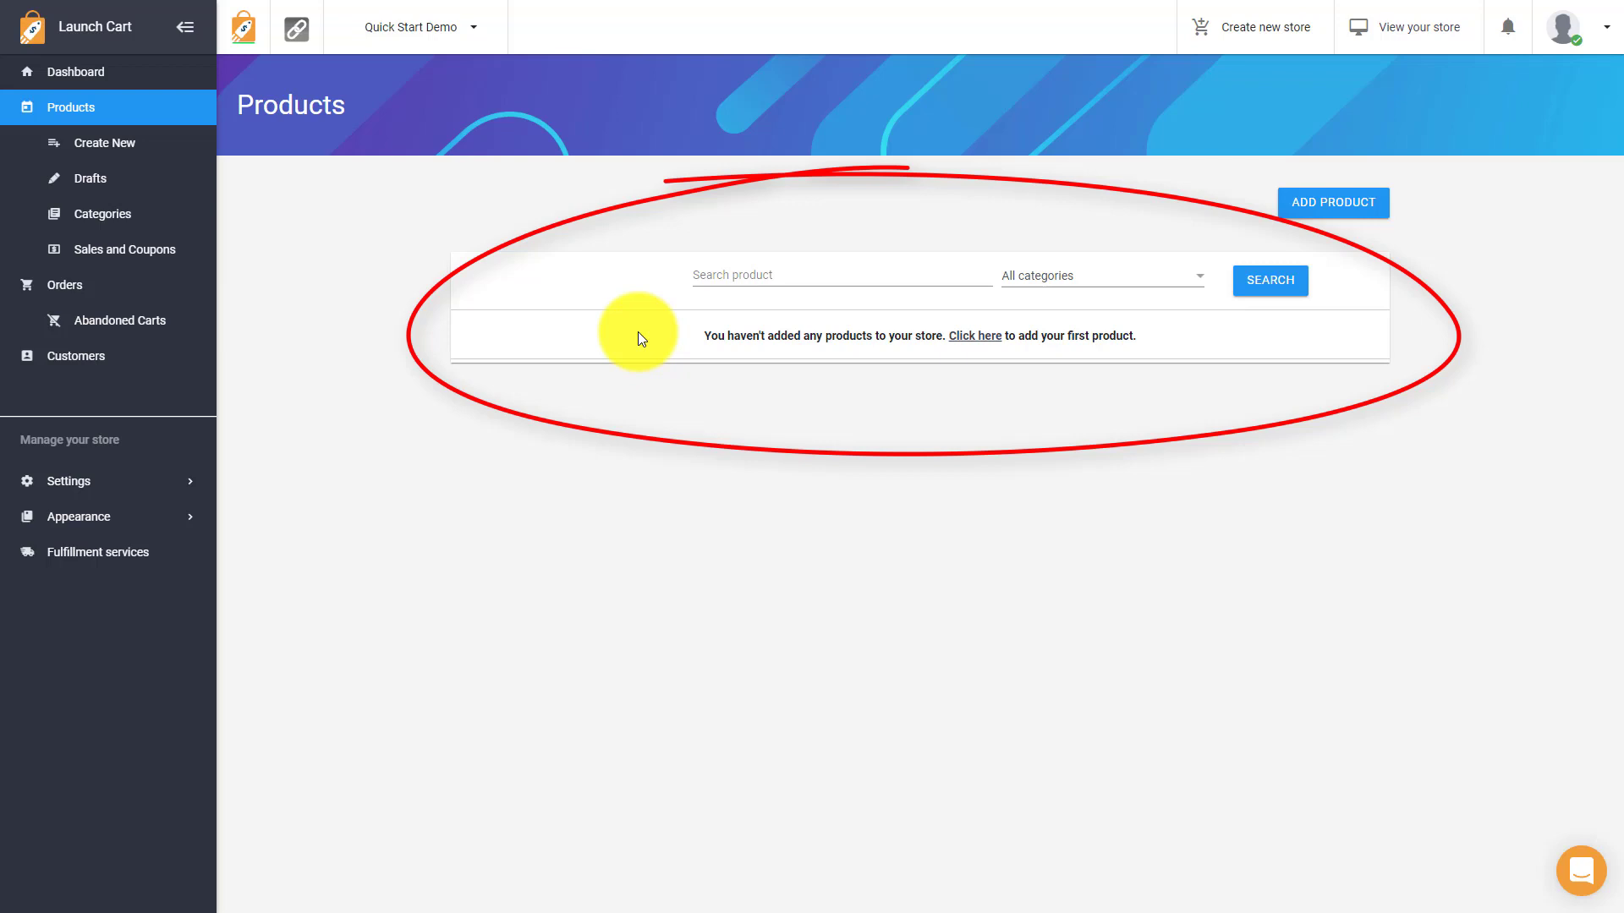
pyautogui.click(123, 159)
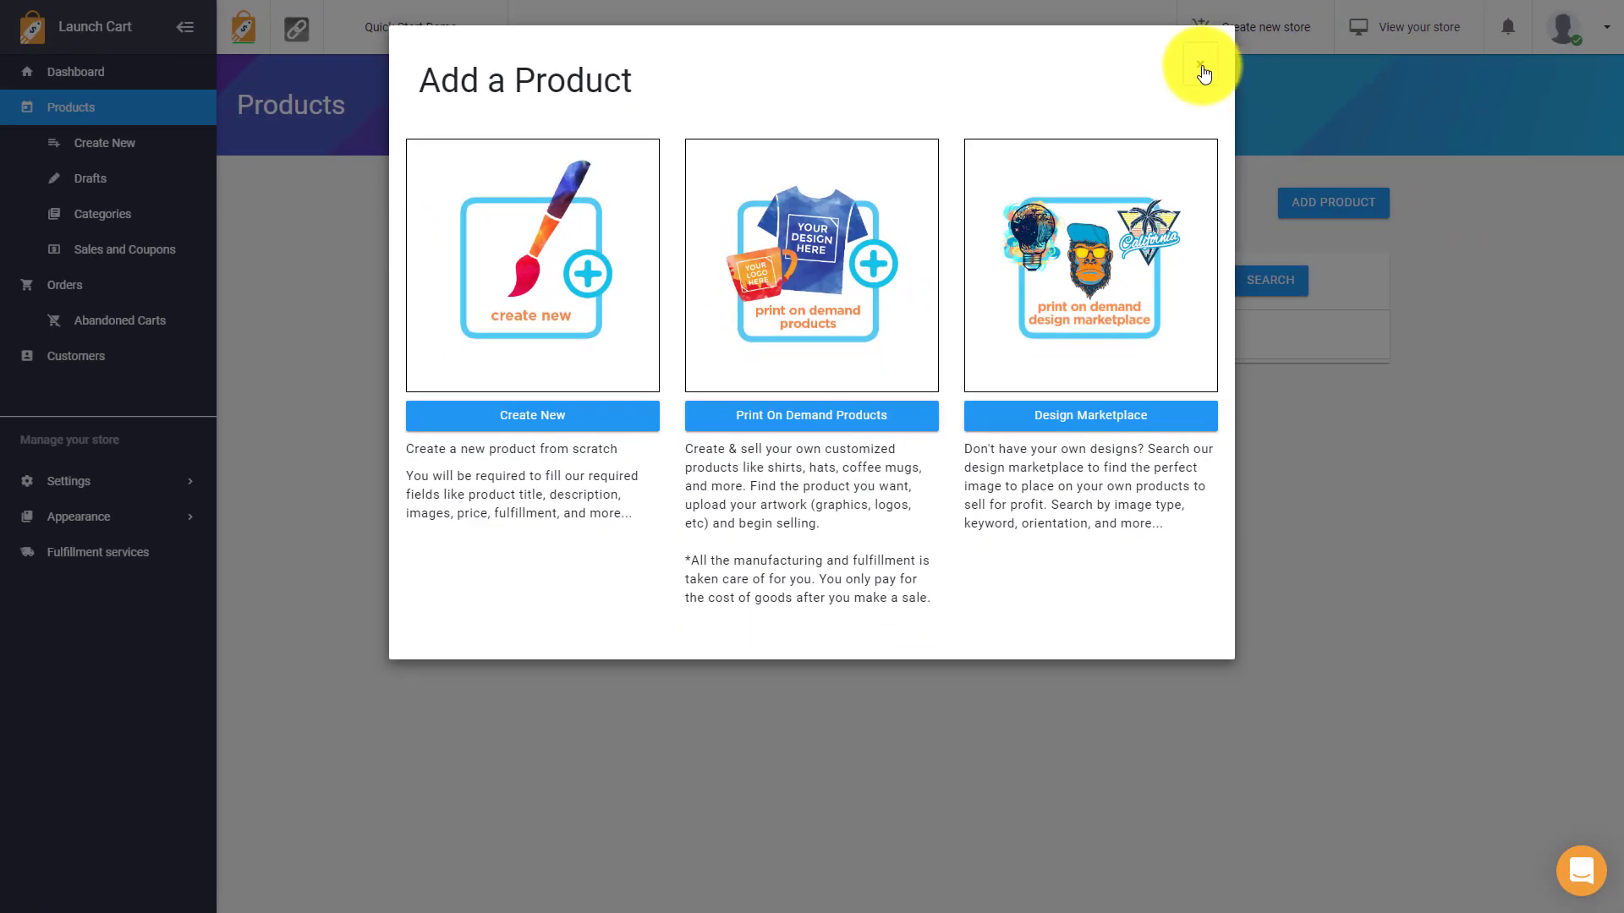
pyautogui.click(1201, 68)
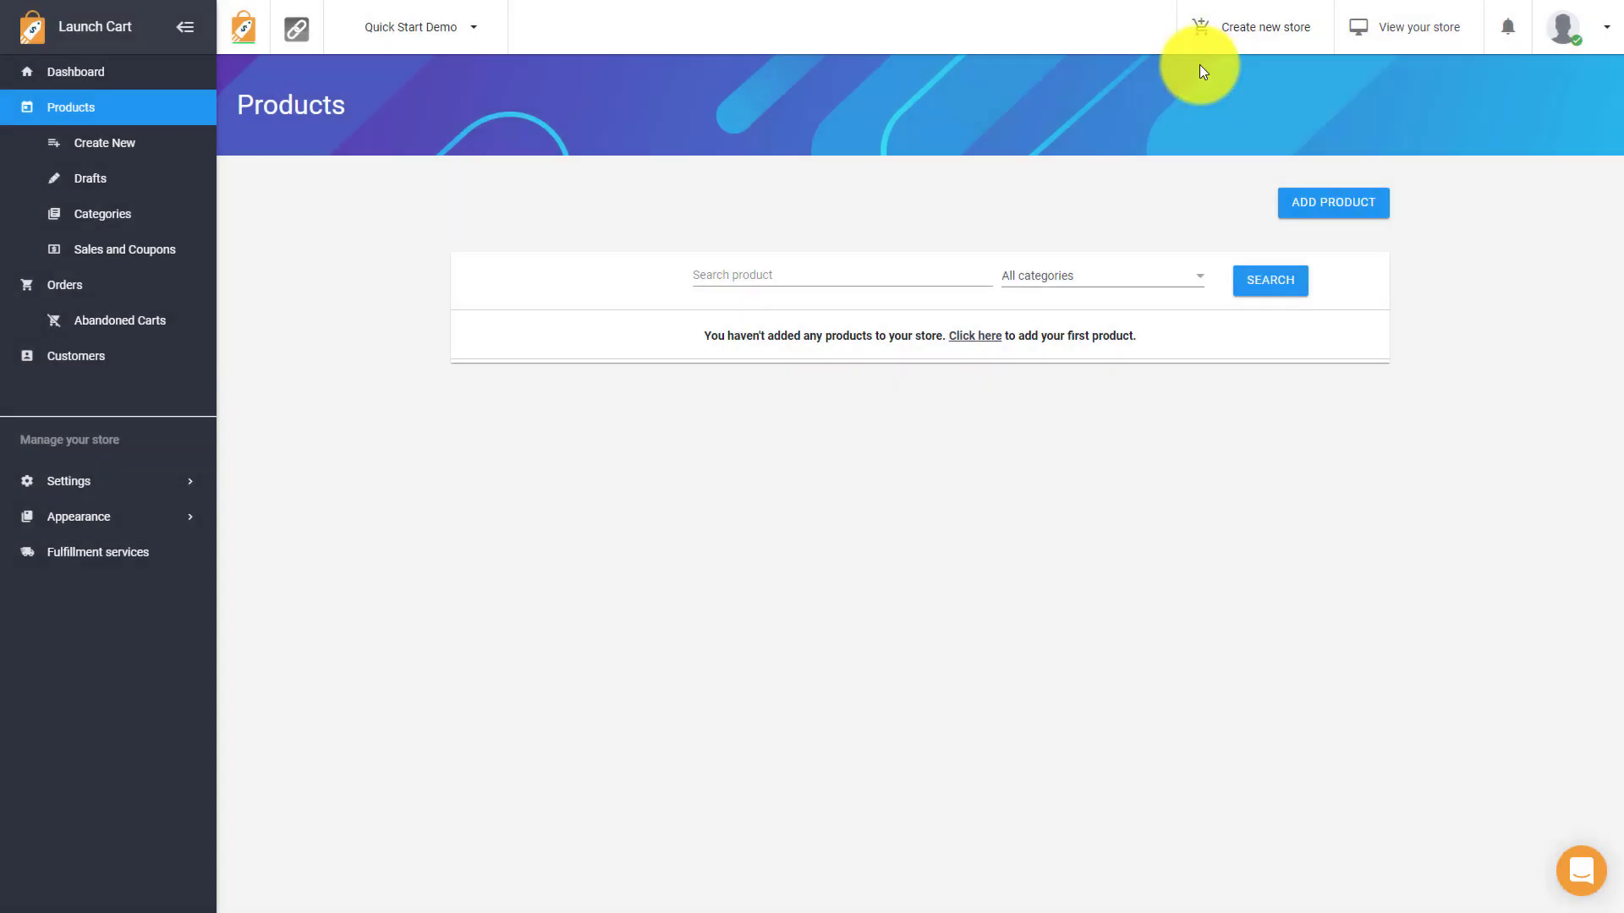
# - Show the Products Drafts list, which has no products yet
pyautogui.click(118, 179)
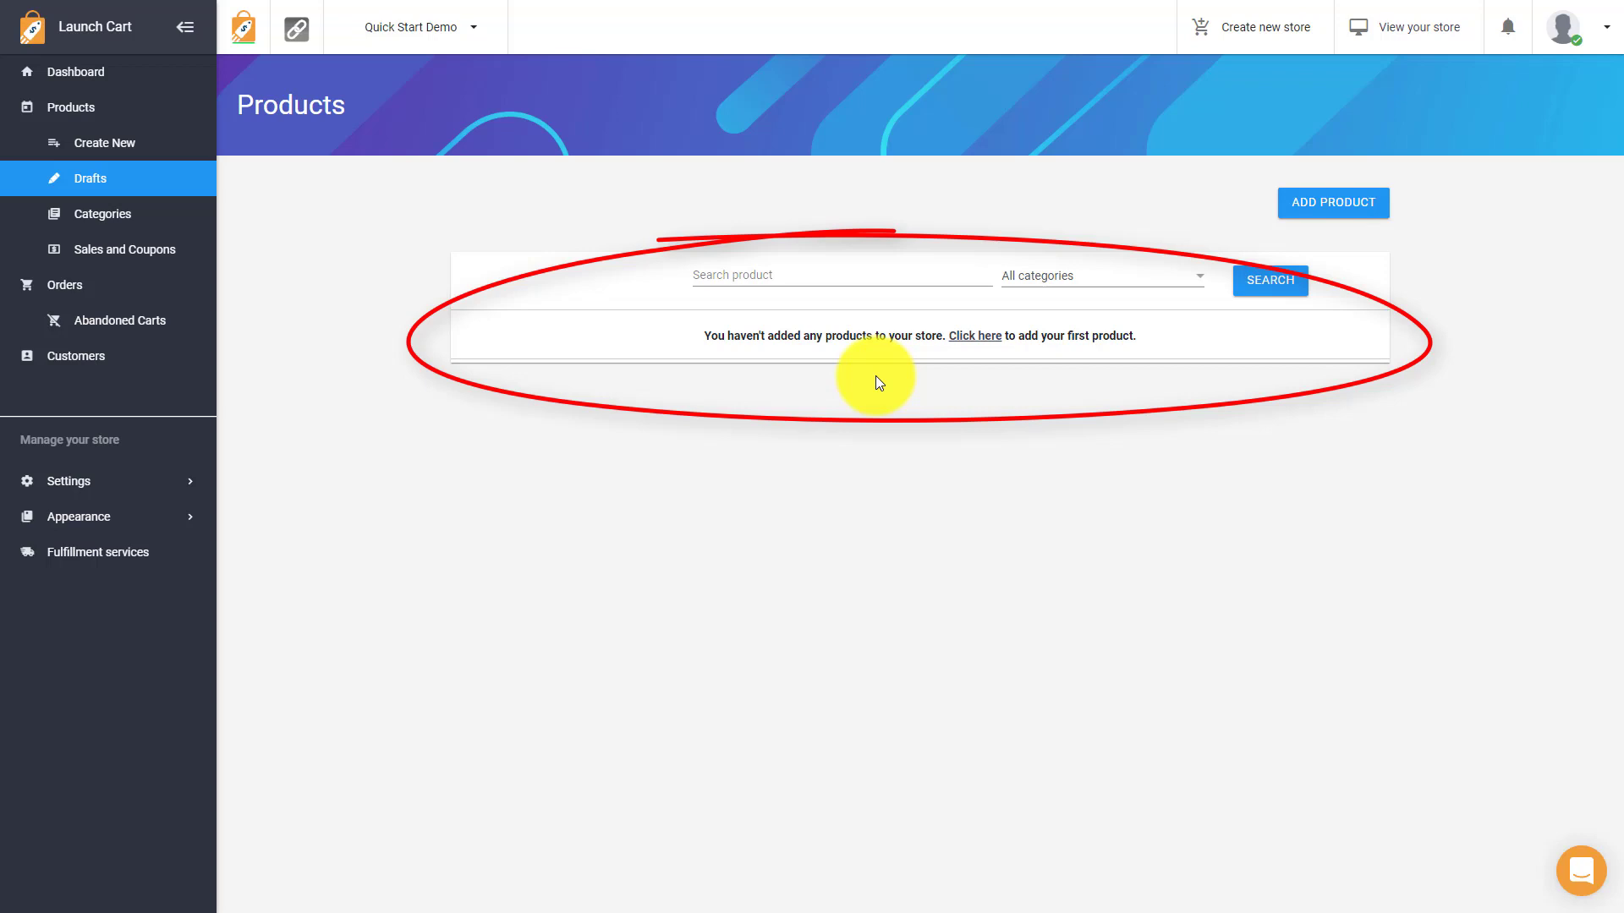
# - Check the empty Categories page, then the Sales and Coupons page showing no discounts
pyautogui.click(115, 231)
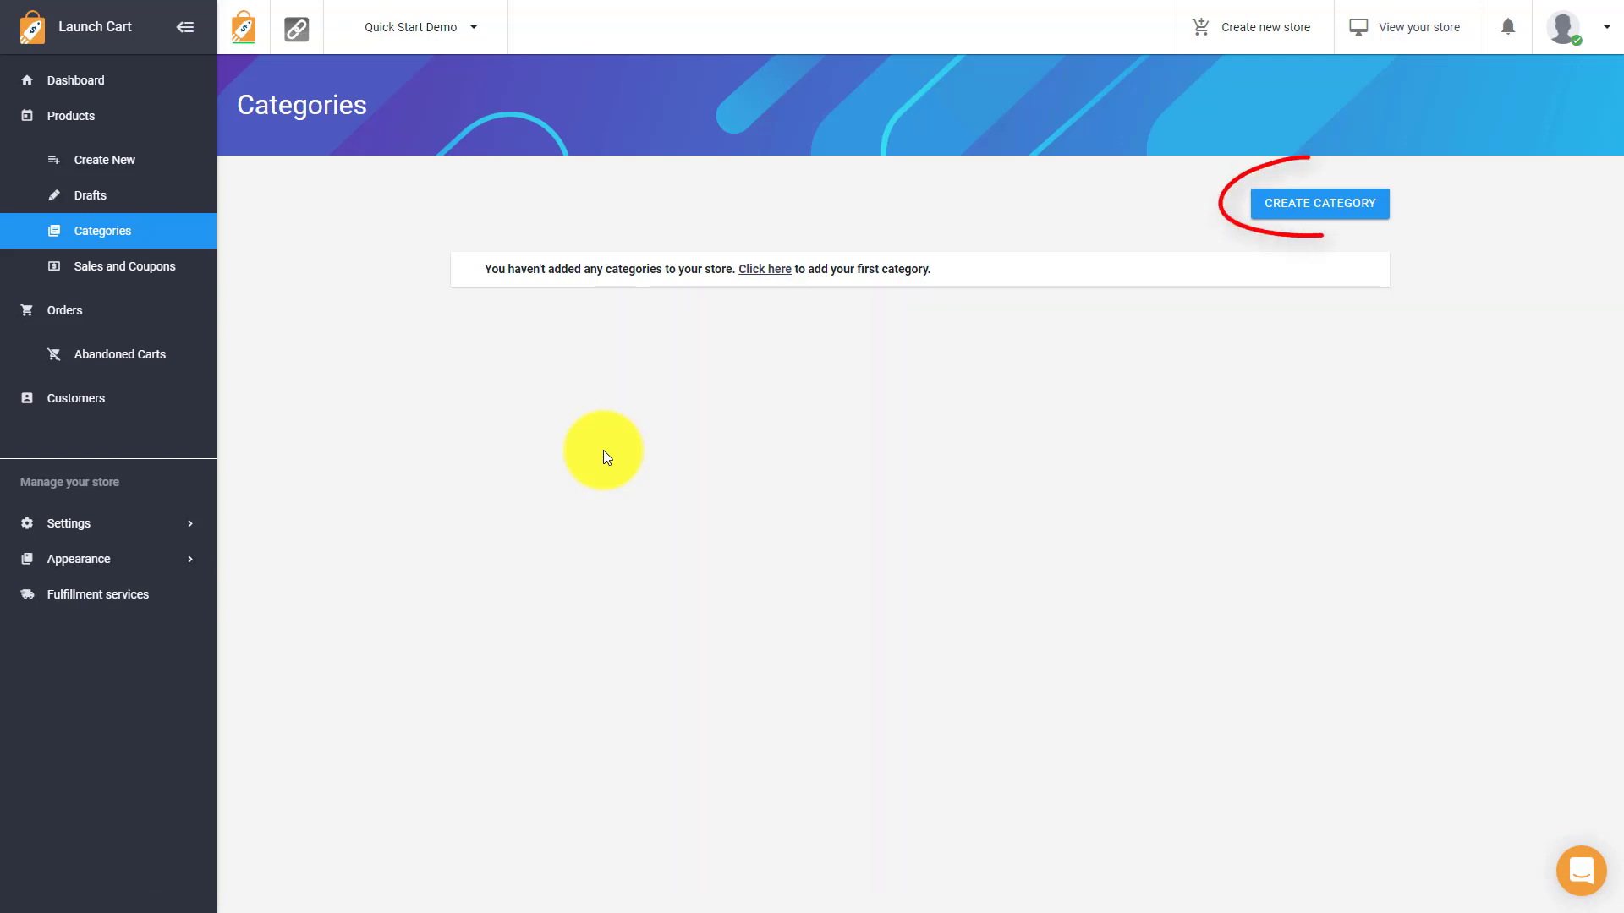
pyautogui.click(151, 269)
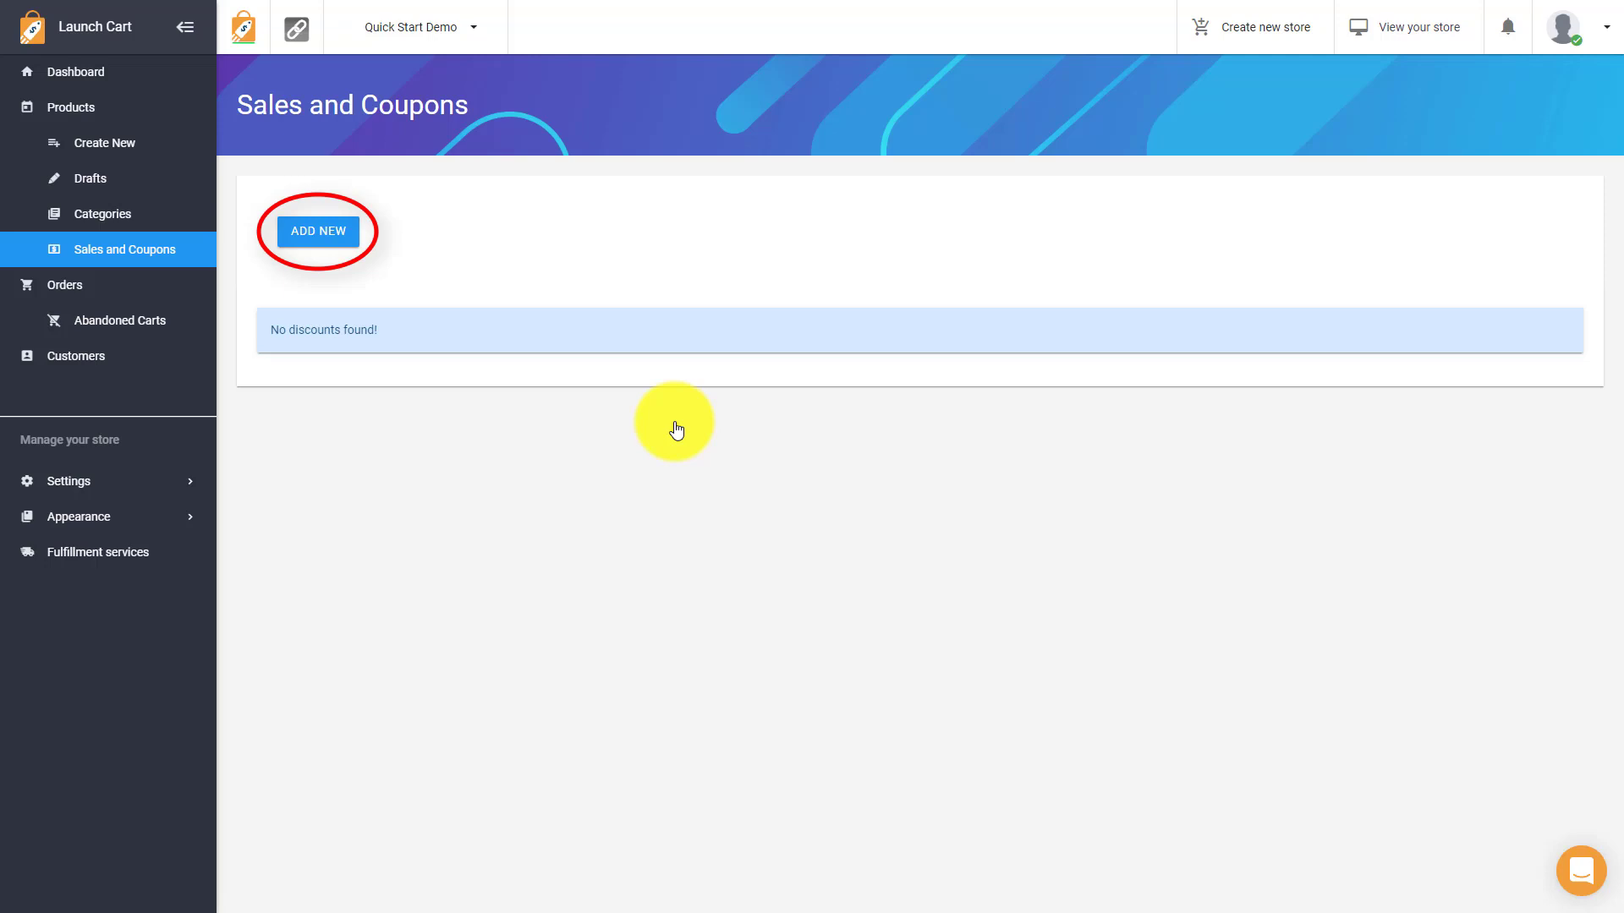
# - View the empty Orders list, then the Abandoned Carts page with no abandoned carts
pyautogui.click(74, 291)
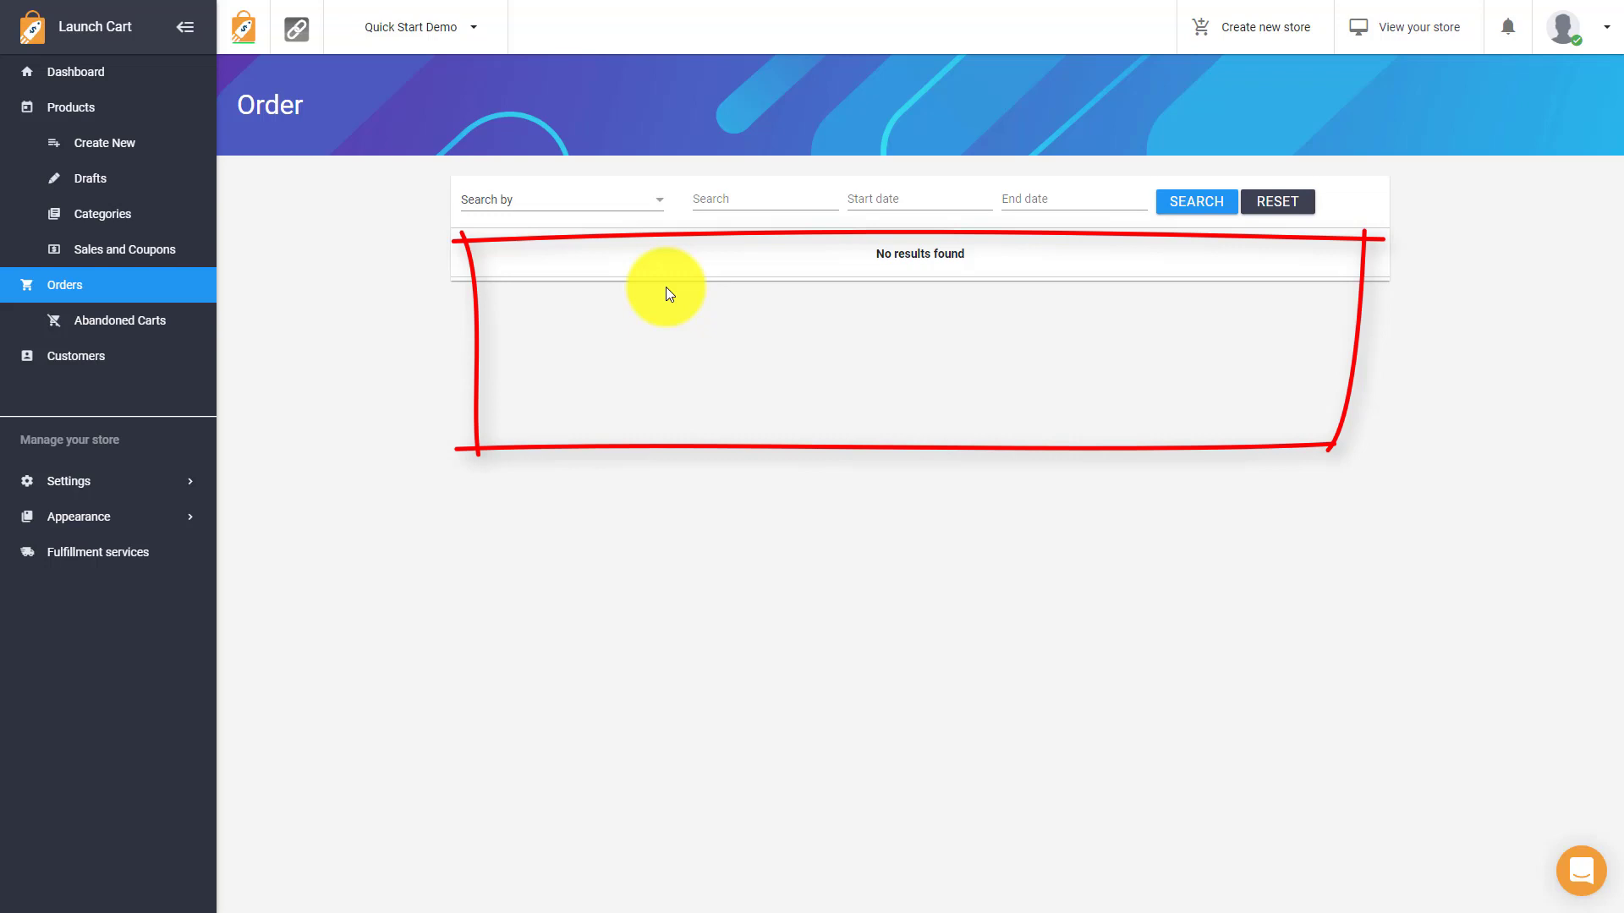
pyautogui.click(167, 330)
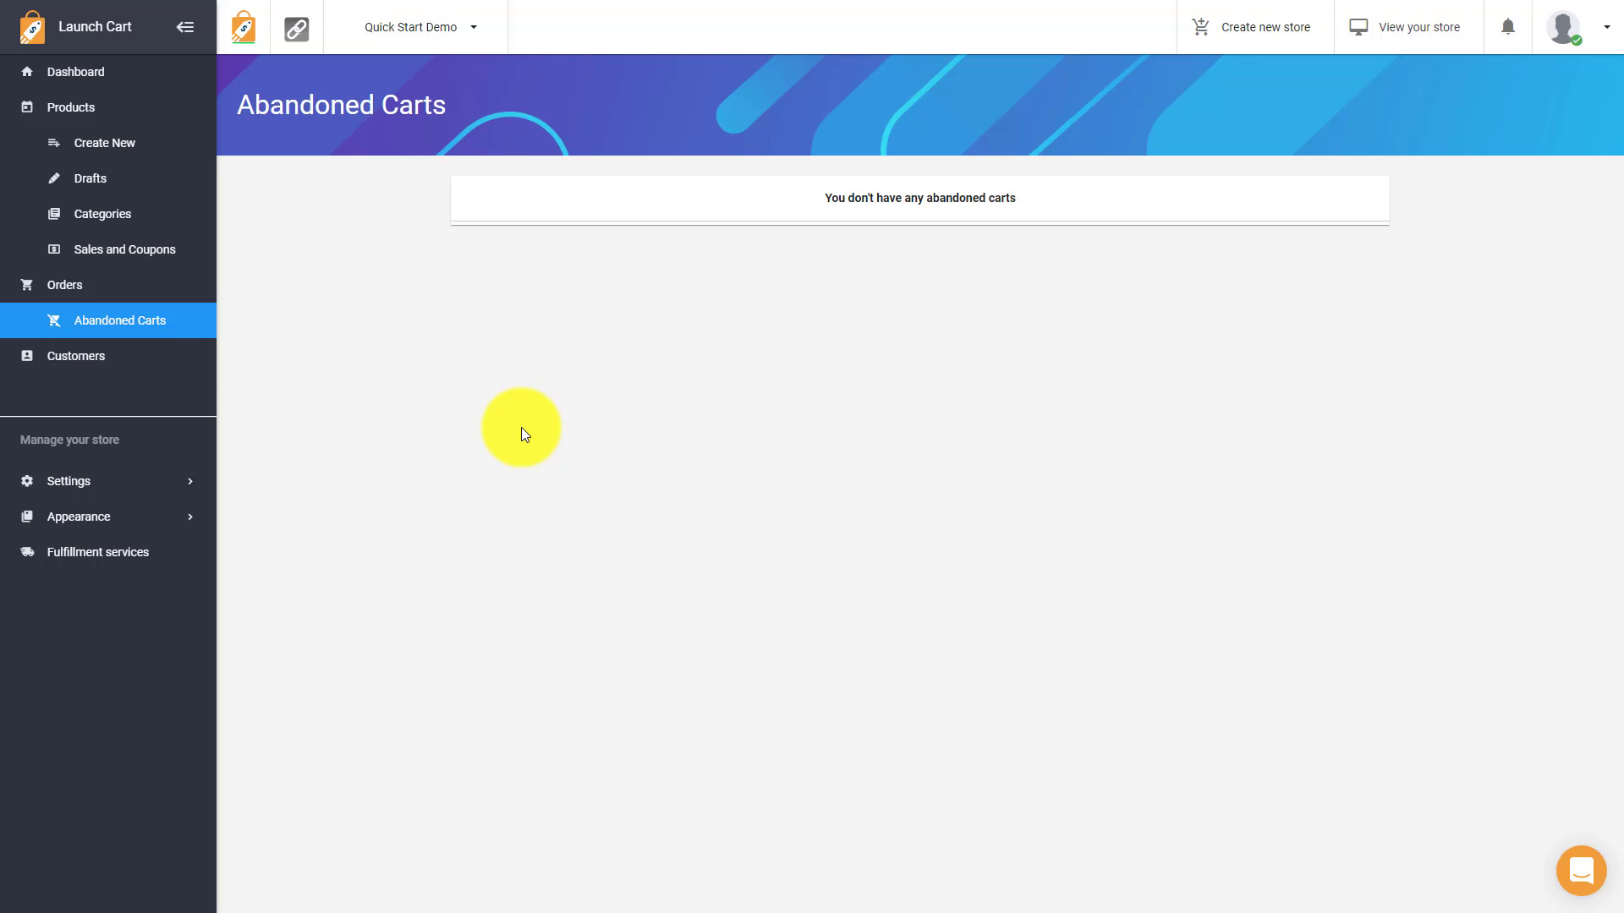
# - Show the empty Customers page and expand the Settings submenu
pyautogui.click(114, 357)
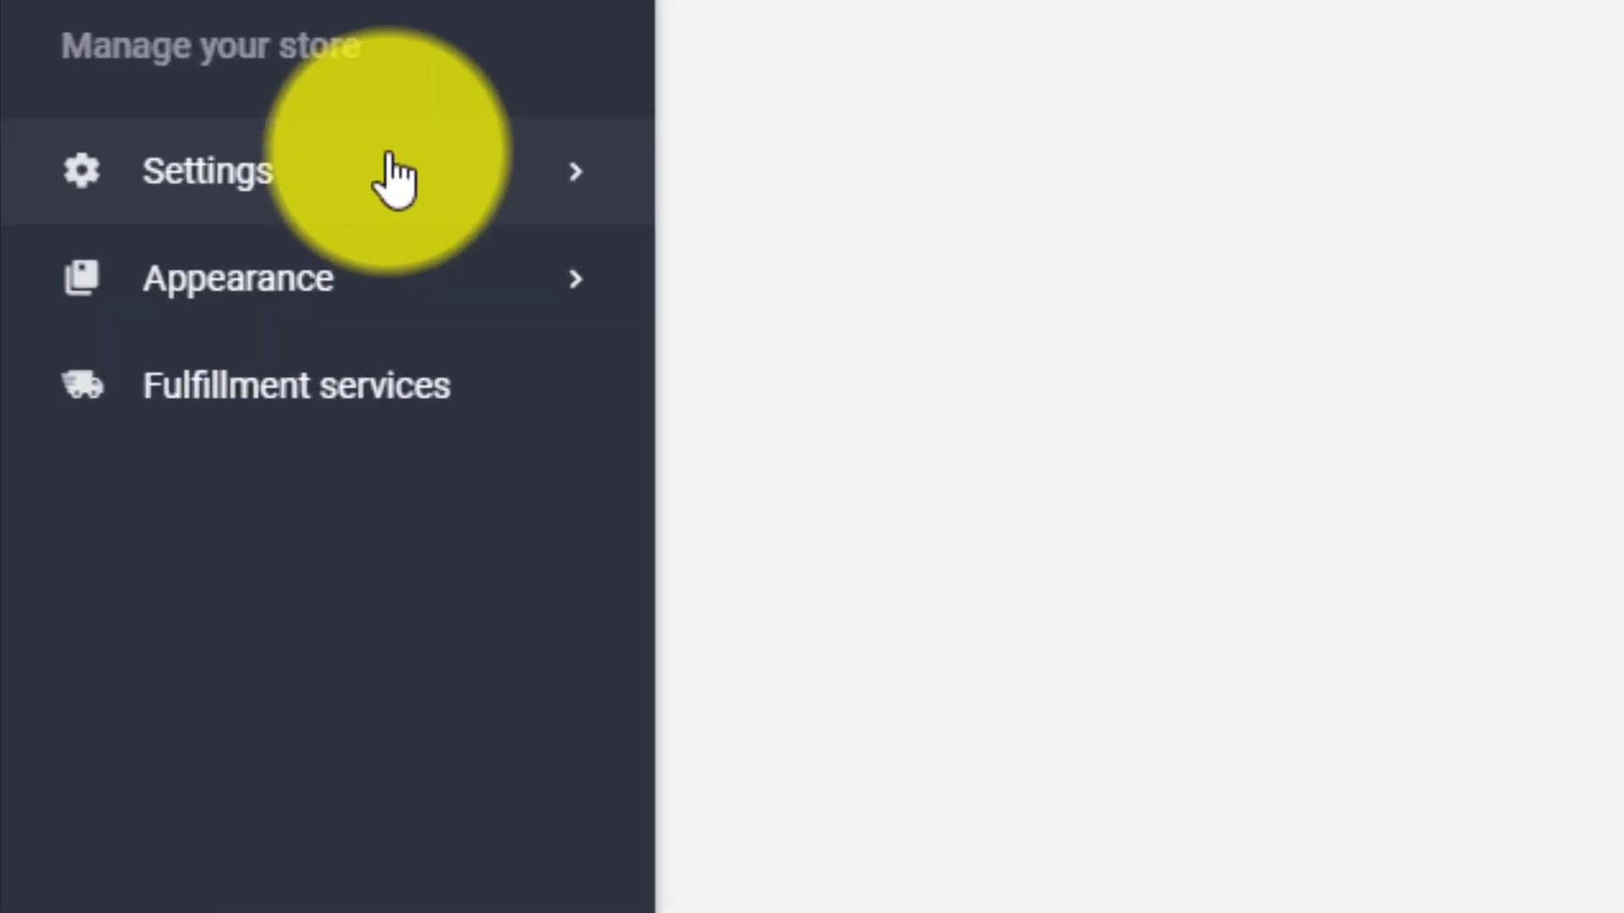
pyautogui.click(394, 178)
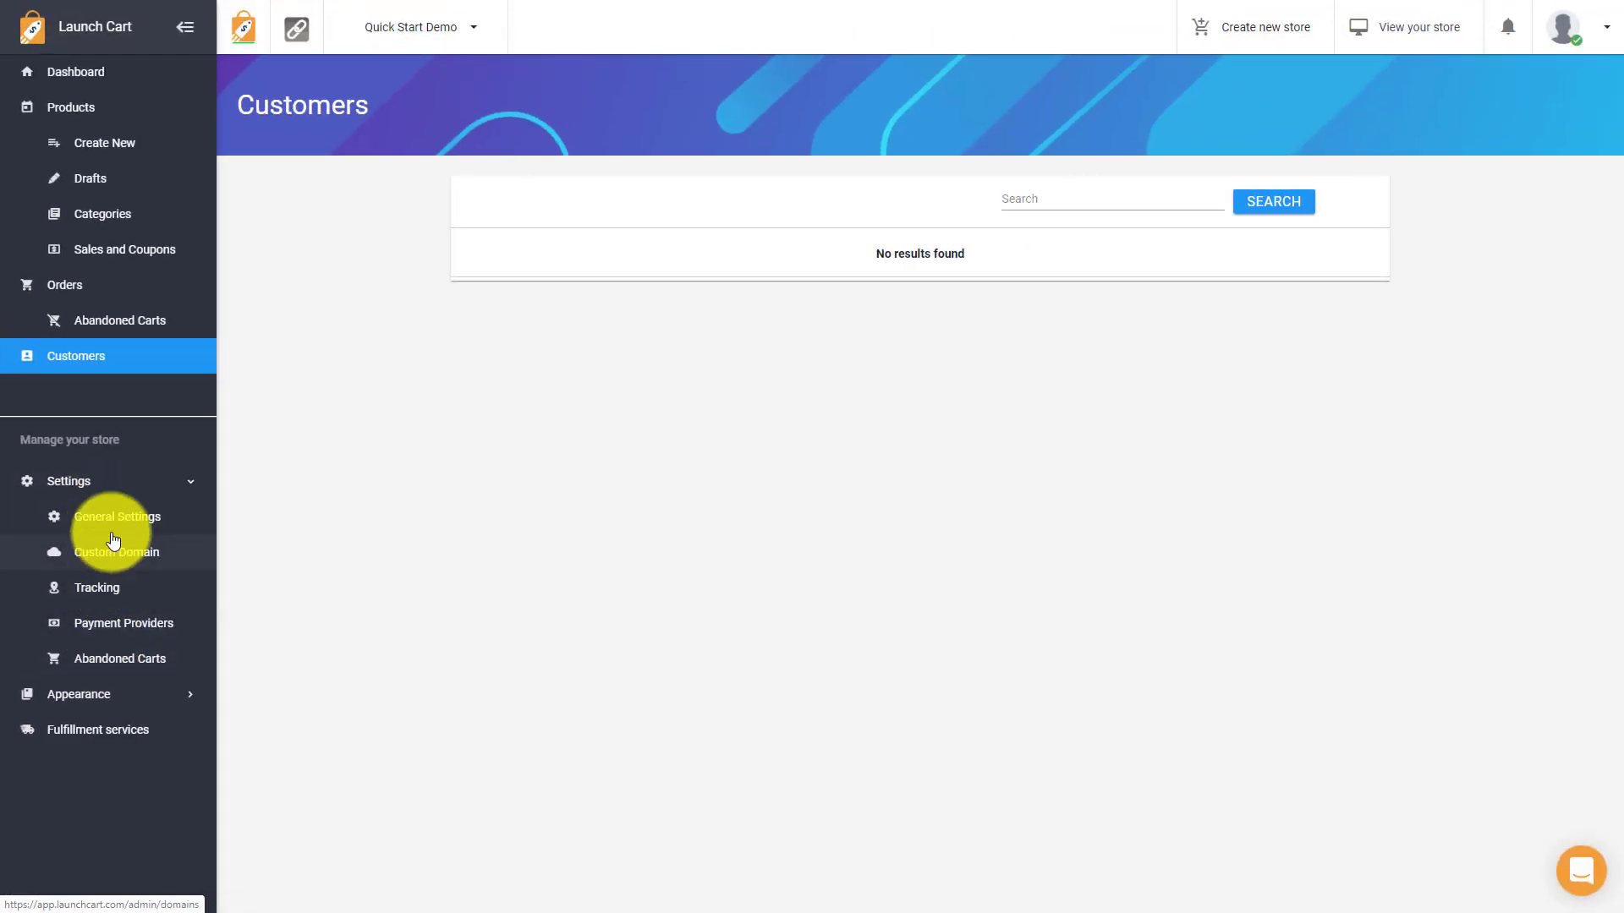
# - Open General Settings and review the Phone, Support email and City fields
pyautogui.click(114, 533)
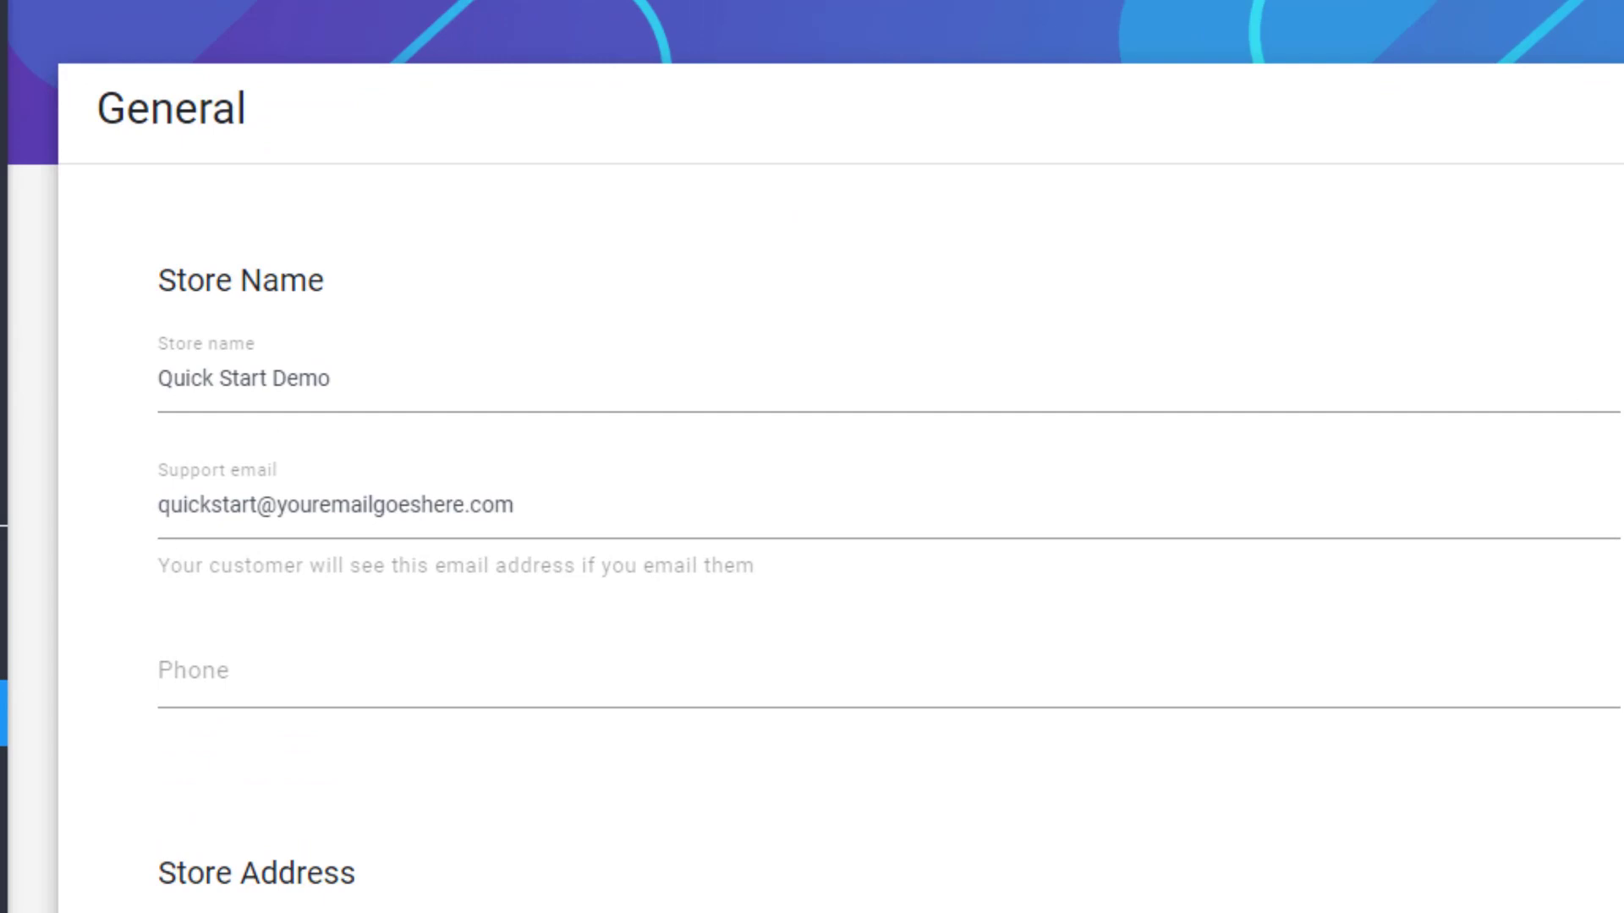
pyautogui.click(546, 689)
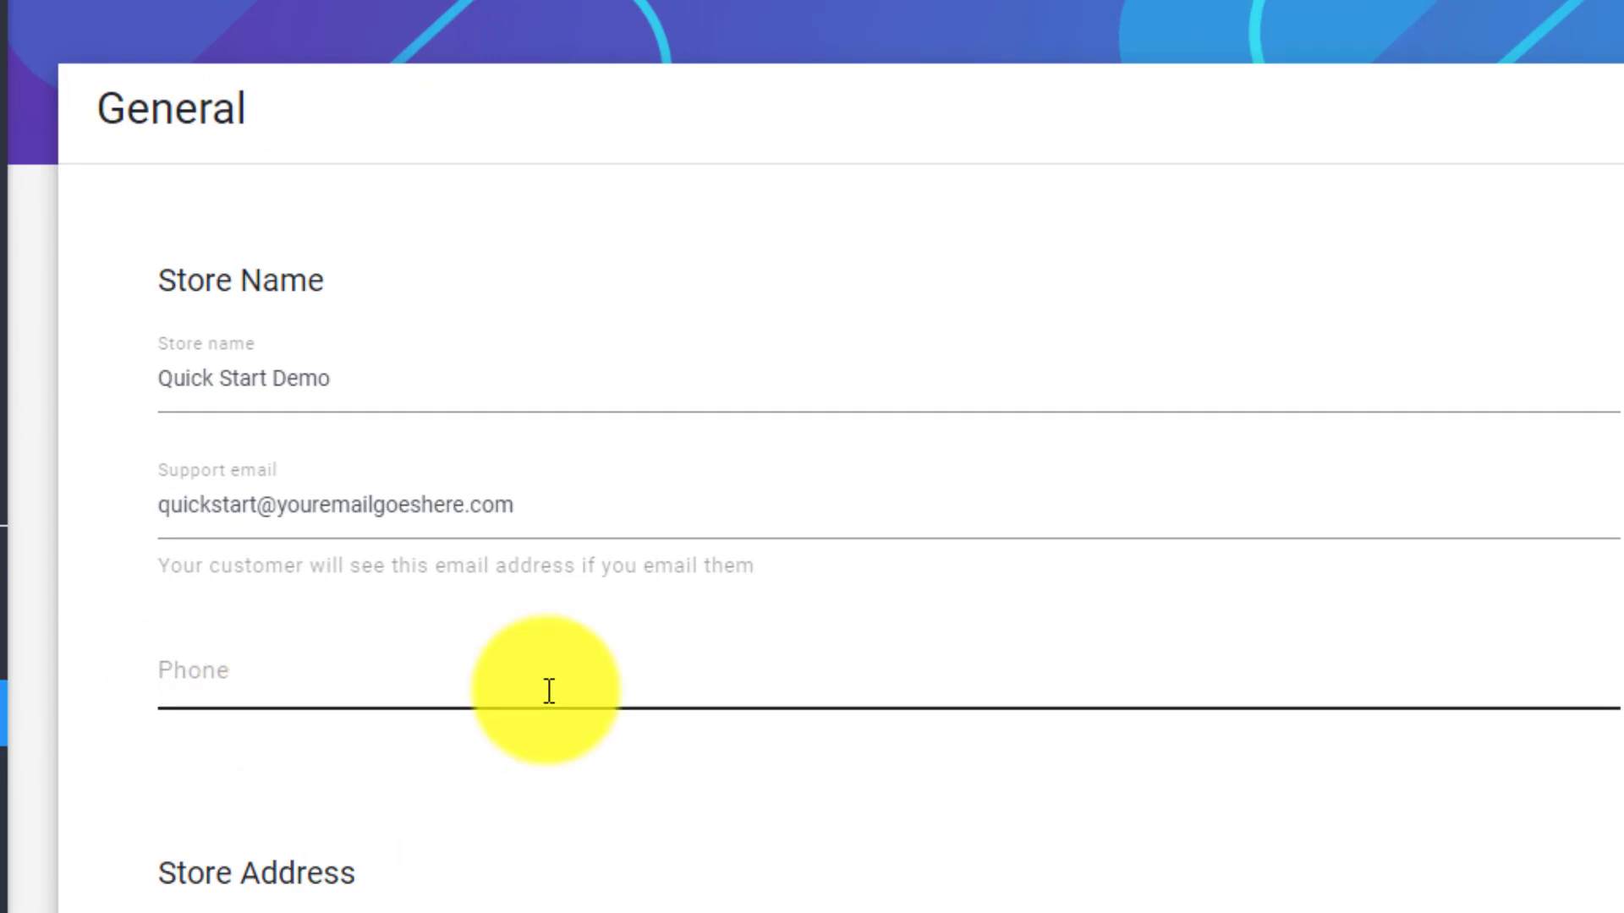
pyautogui.click(480, 531)
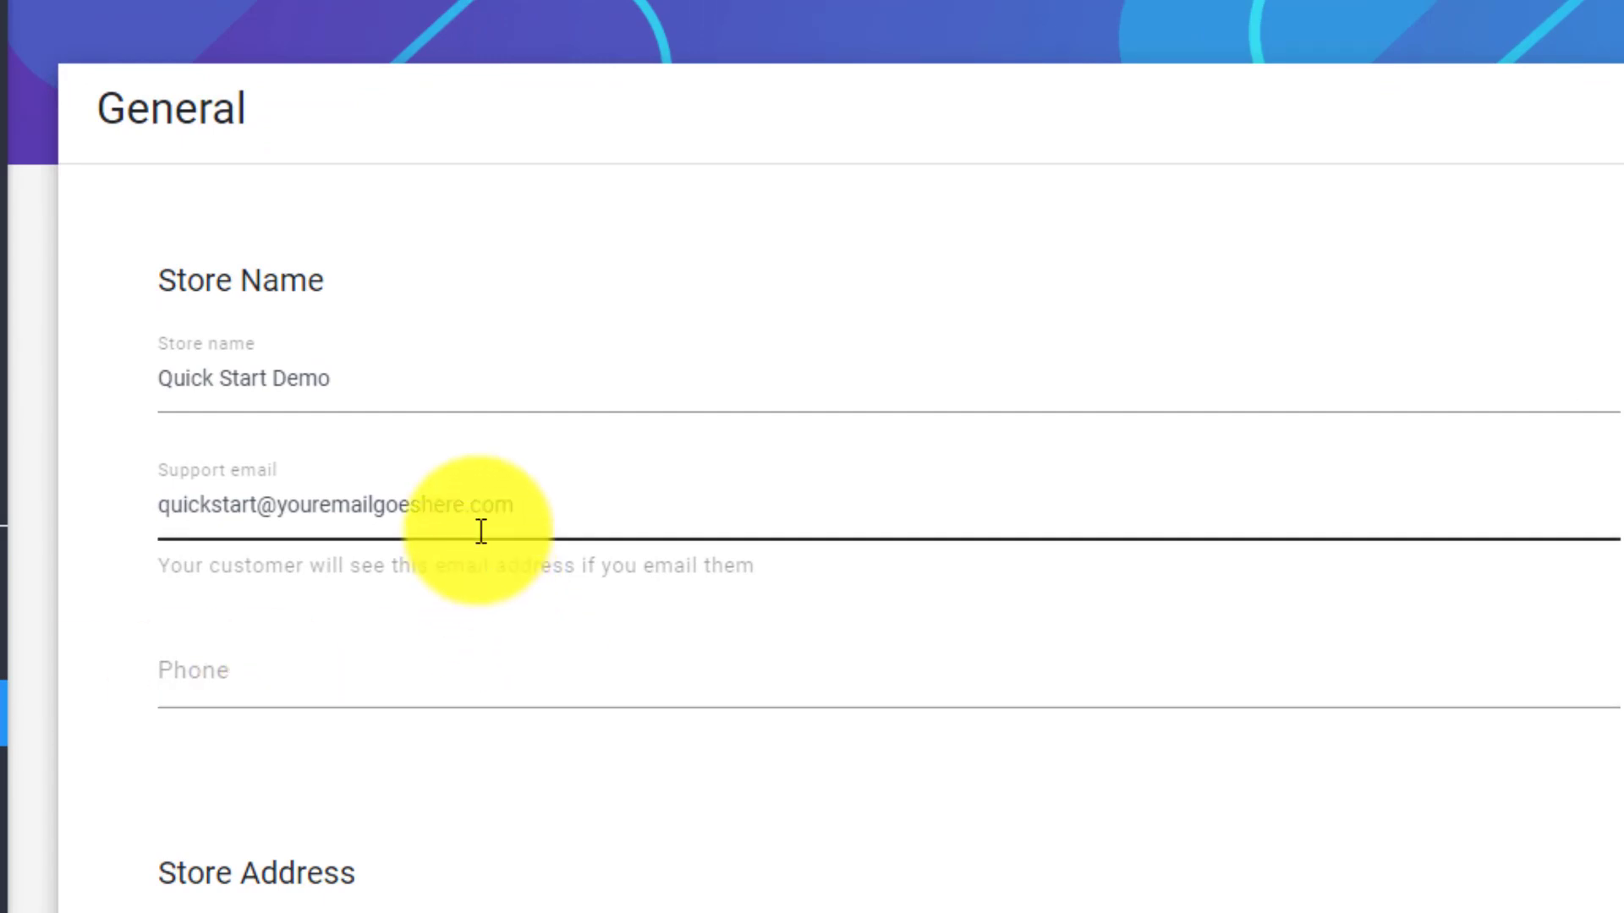
pyautogui.click(444, 611)
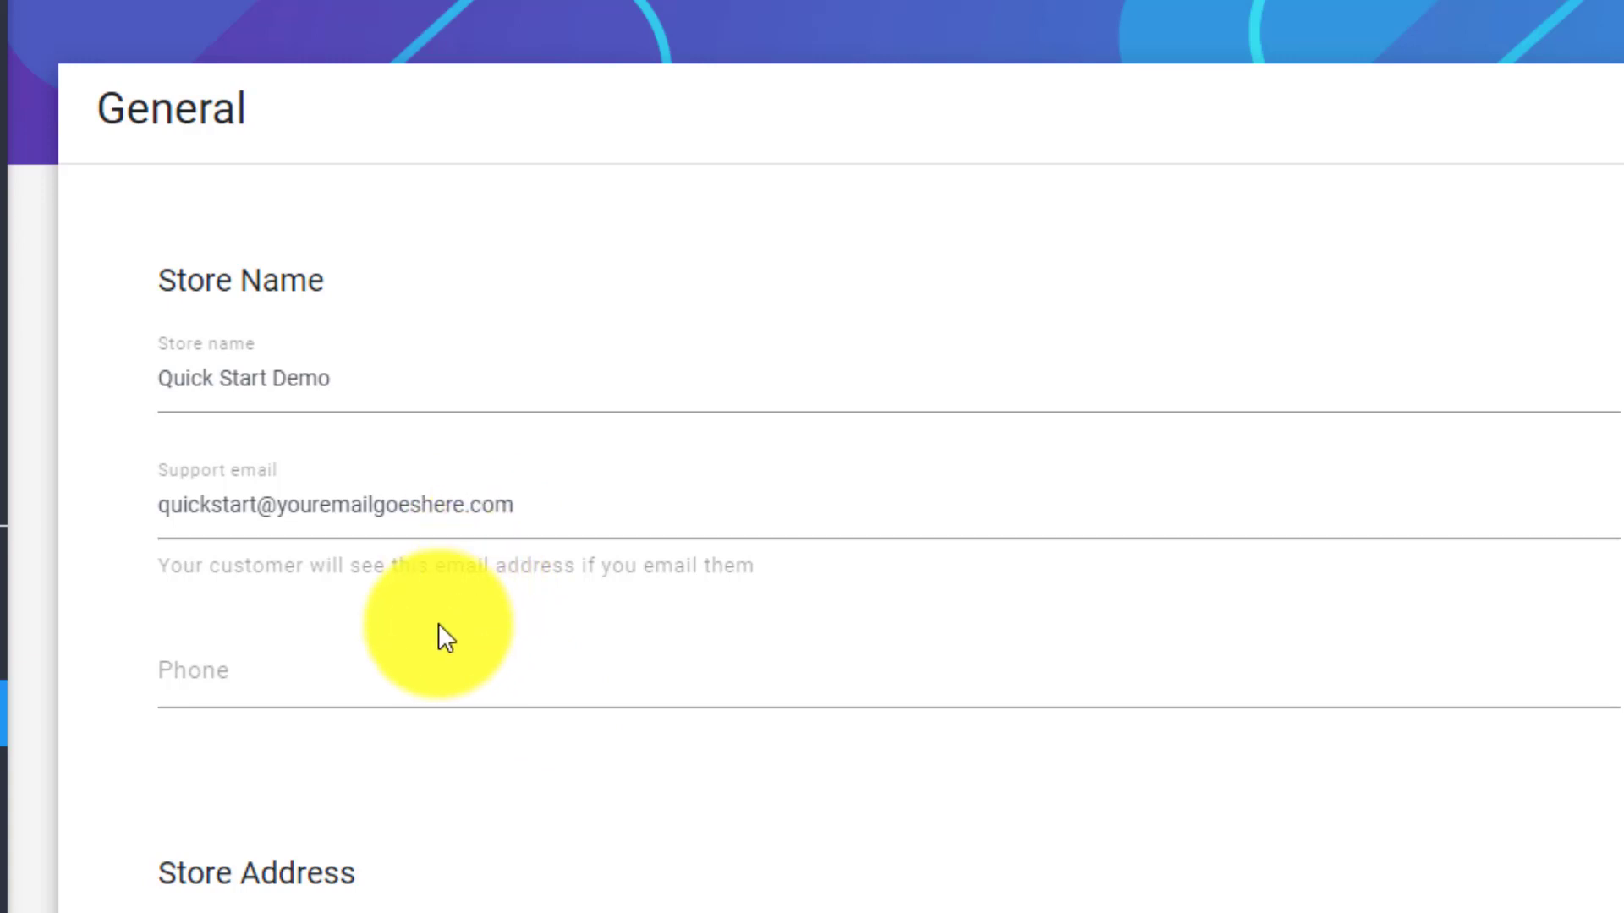
pyautogui.scroll(-5, 482, 761)
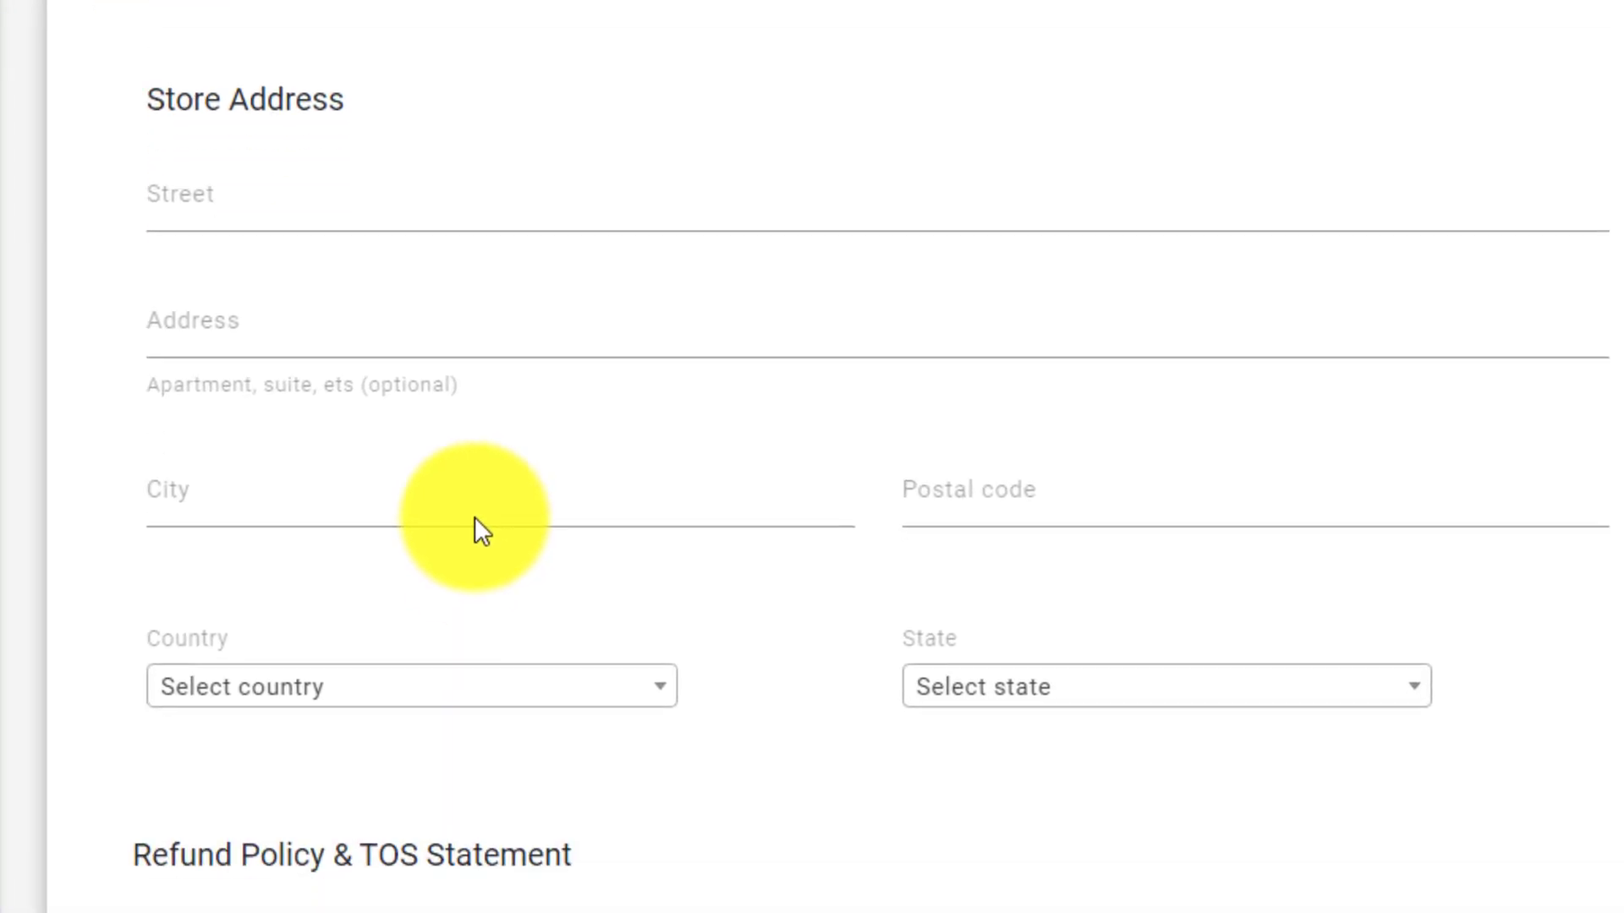
pyautogui.click(473, 490)
pyautogui.scroll(1, 476, 495)
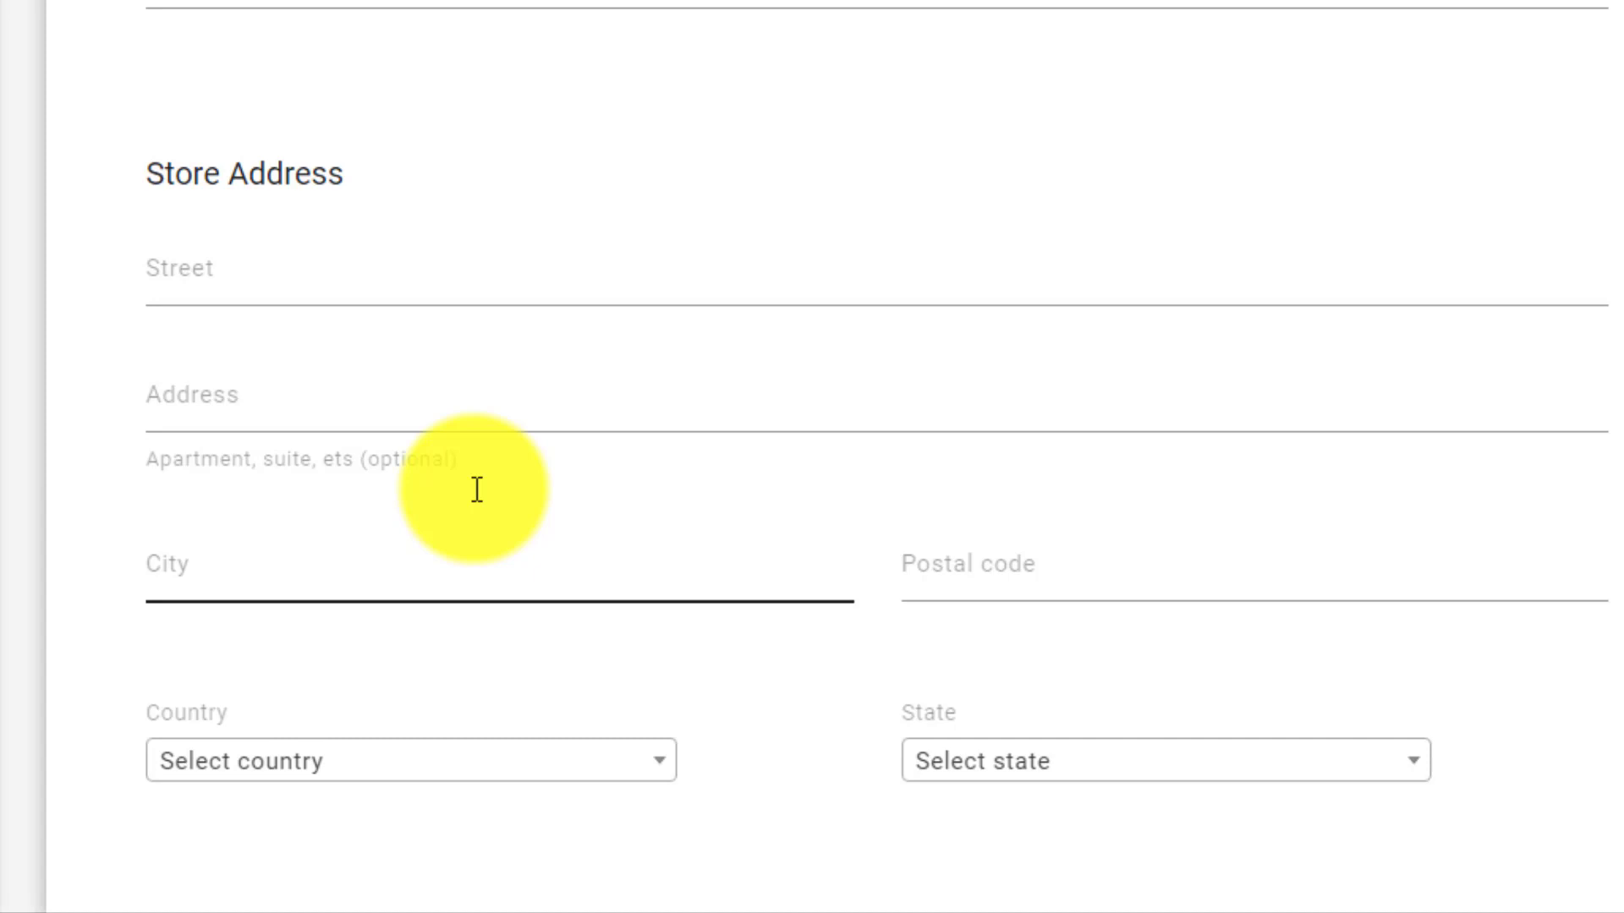
# - Generate sample refund and privacy policies in the Refund Policy & TOS section
pyautogui.scroll(-10, 473, 490)
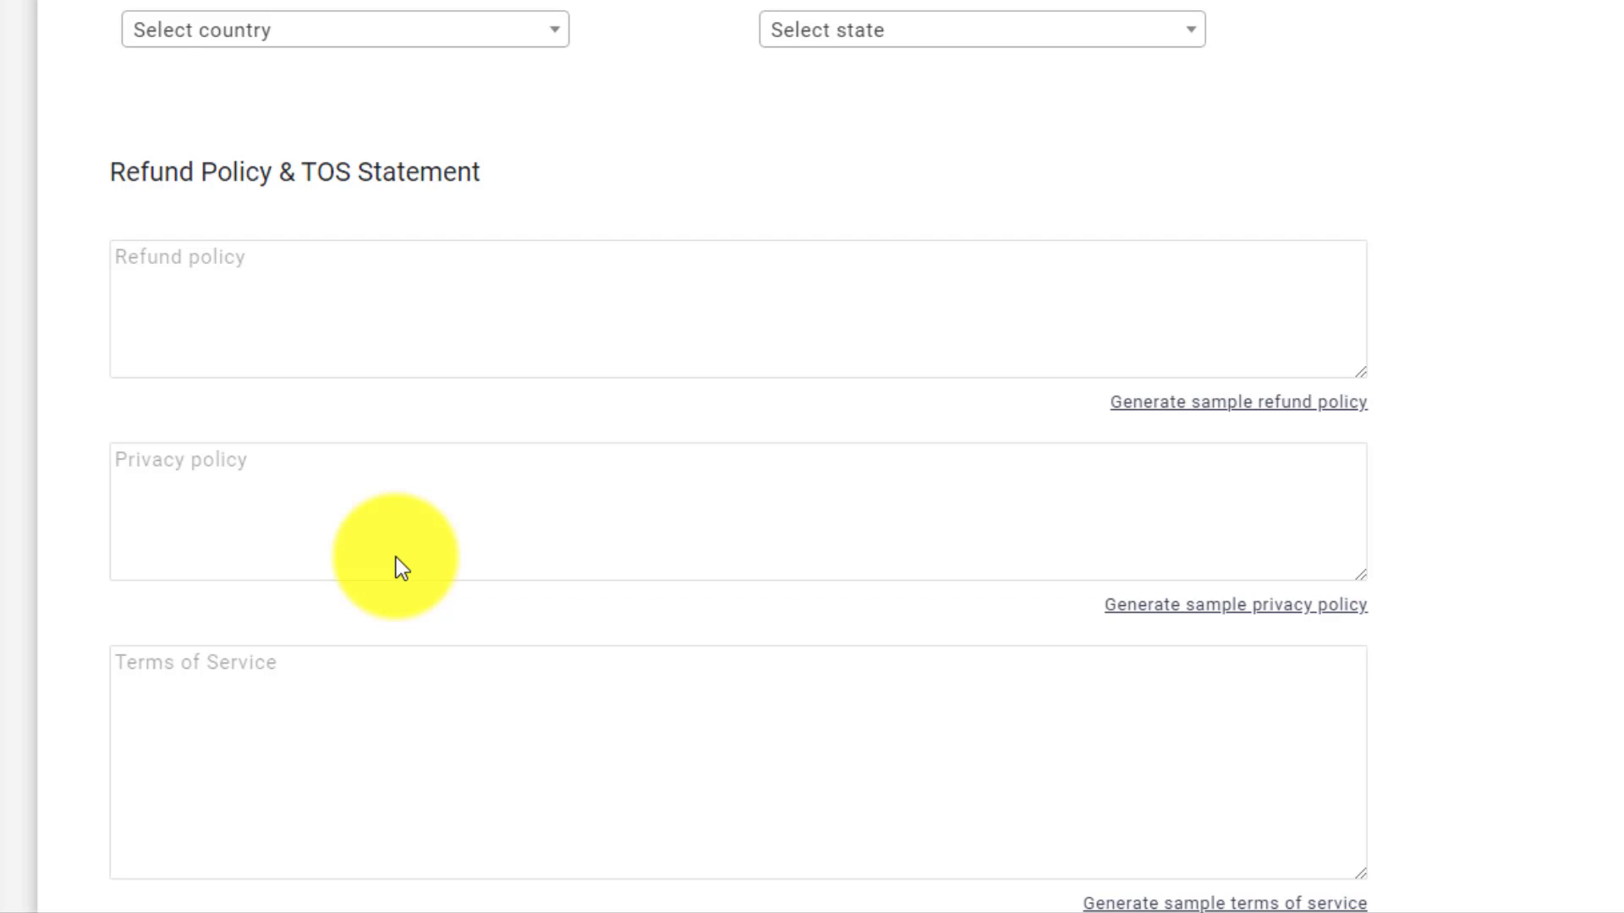
pyautogui.click(341, 329)
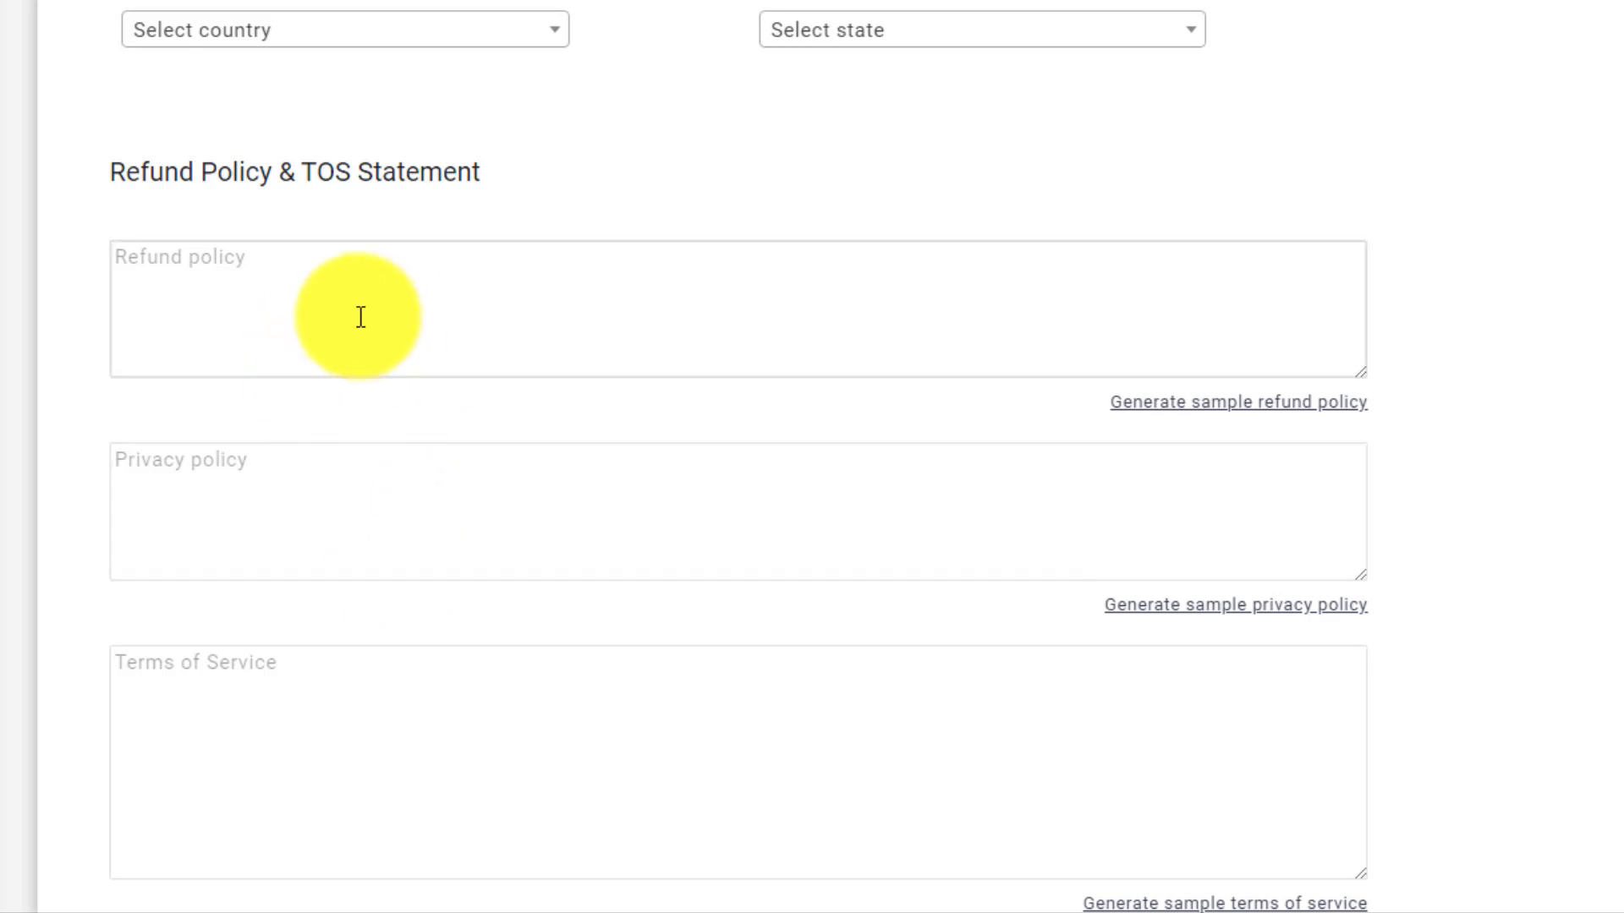
pyautogui.click(1155, 405)
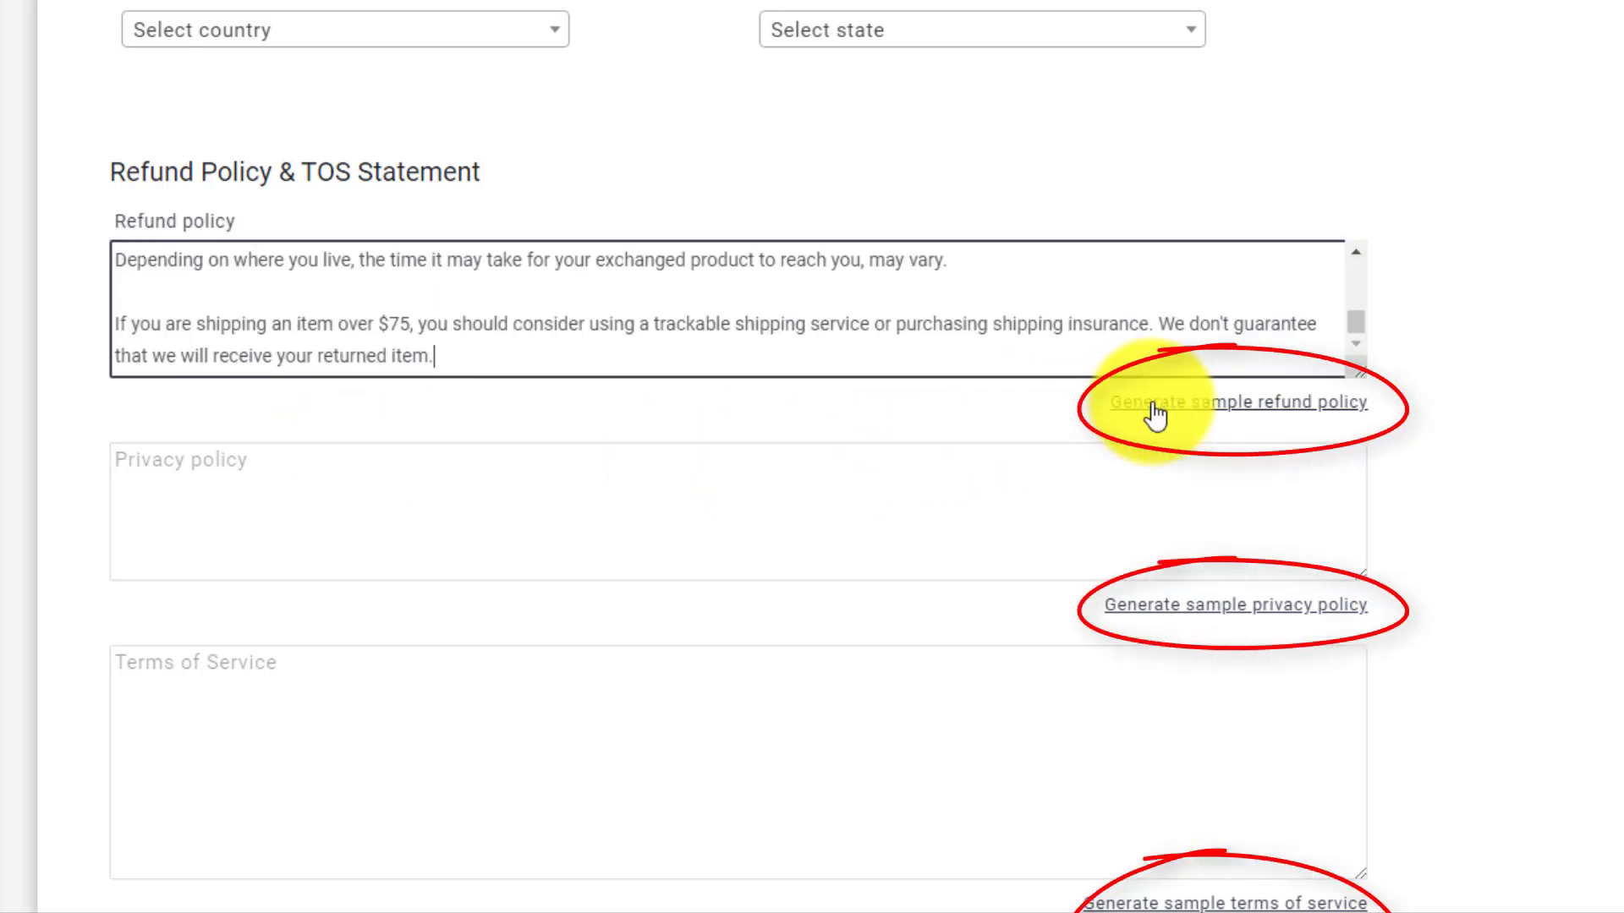
pyautogui.click(1166, 617)
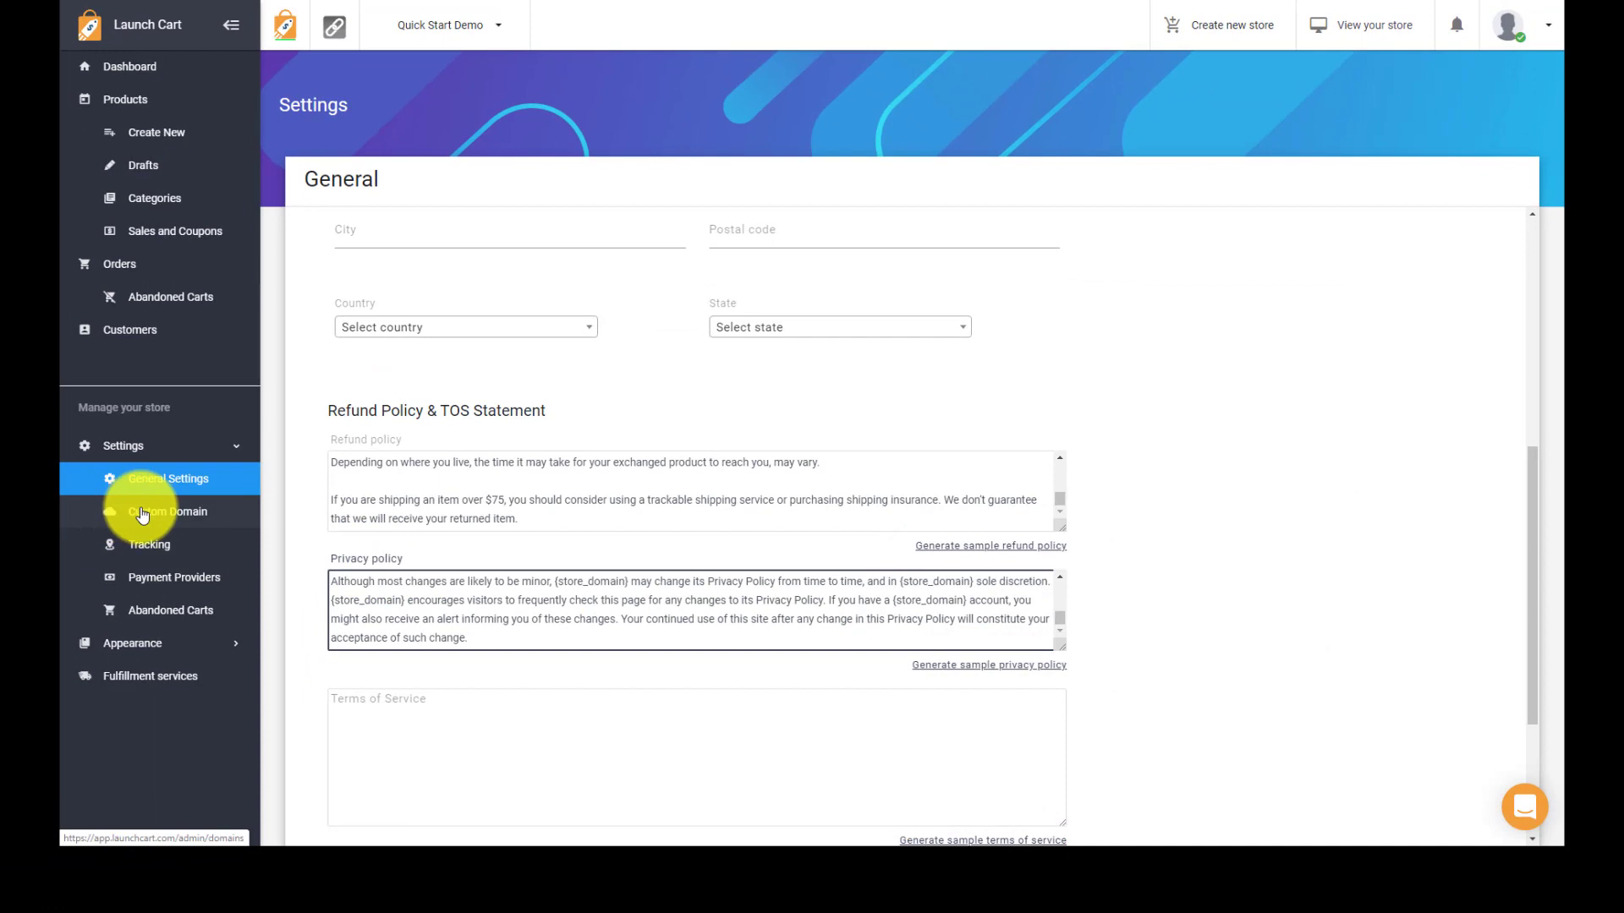
# - Visit Custom Domain, then the Tracking page with empty Google Analytics Id and Facebook pixel fields
pyautogui.click(142, 514)
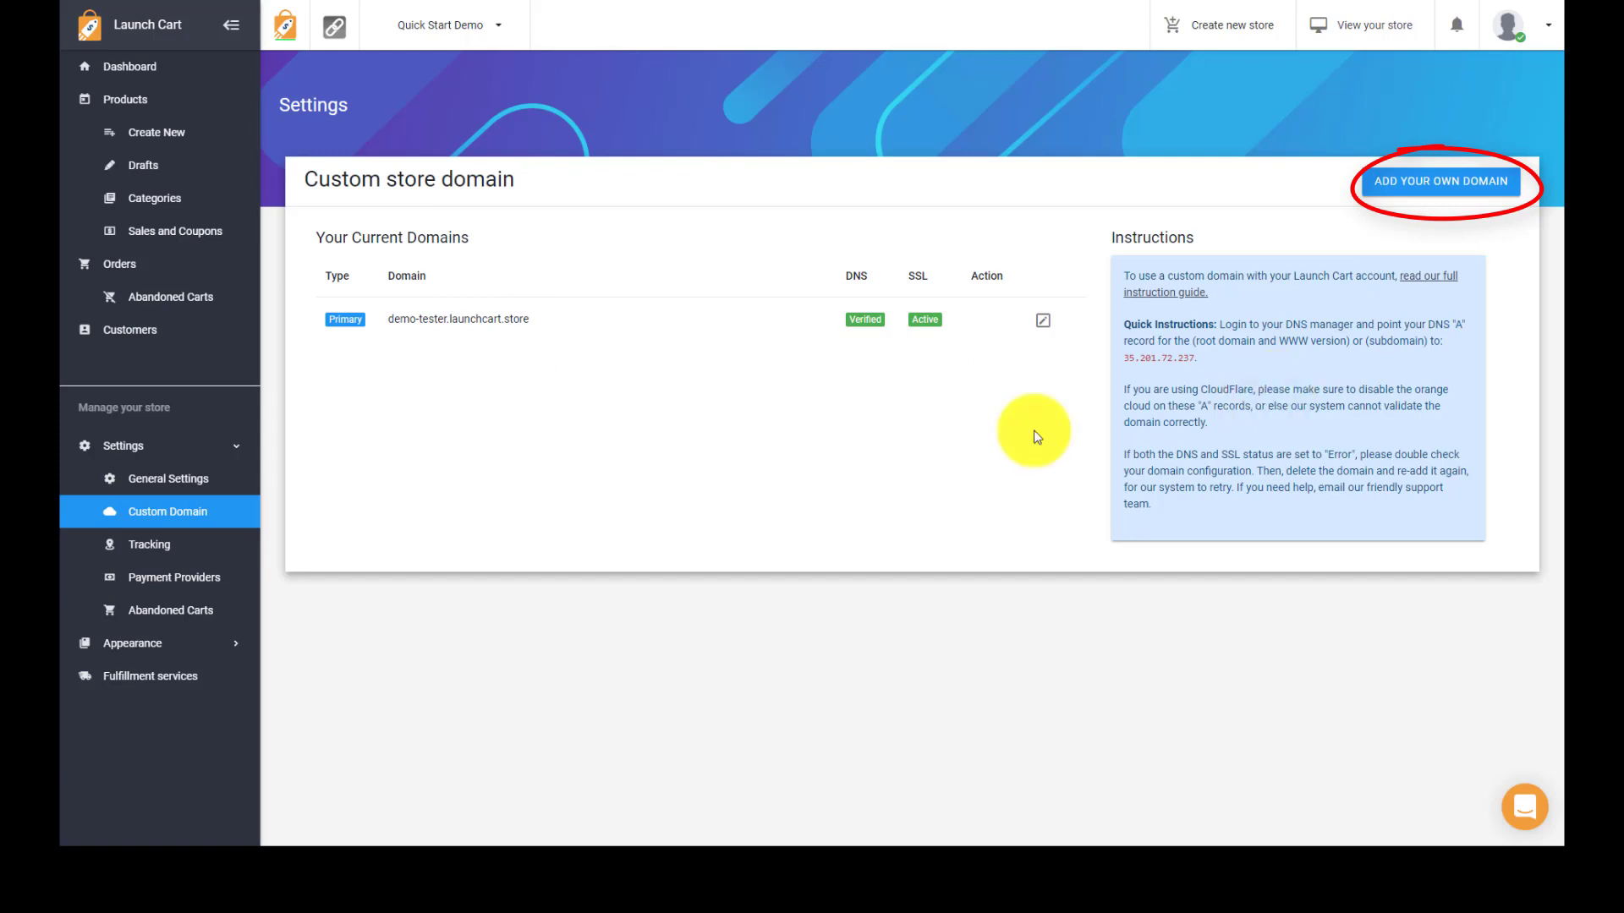
pyautogui.click(125, 548)
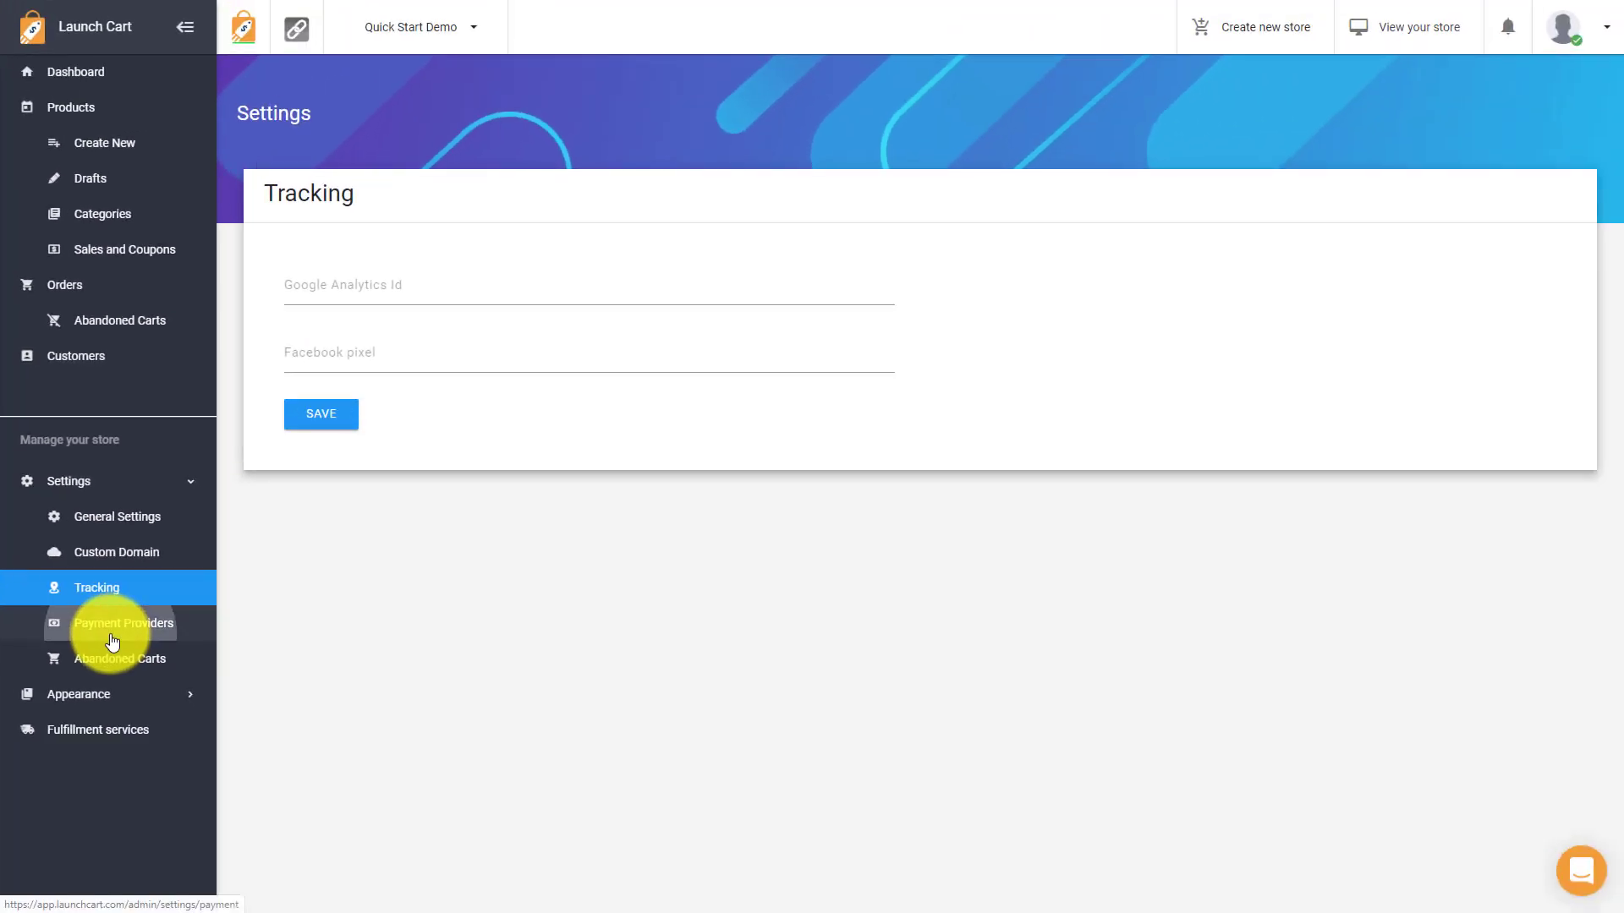
# - Show the Payment Providers page offering LaunchCart Payments by Stripe at 2.9% + .30
pyautogui.click(113, 641)
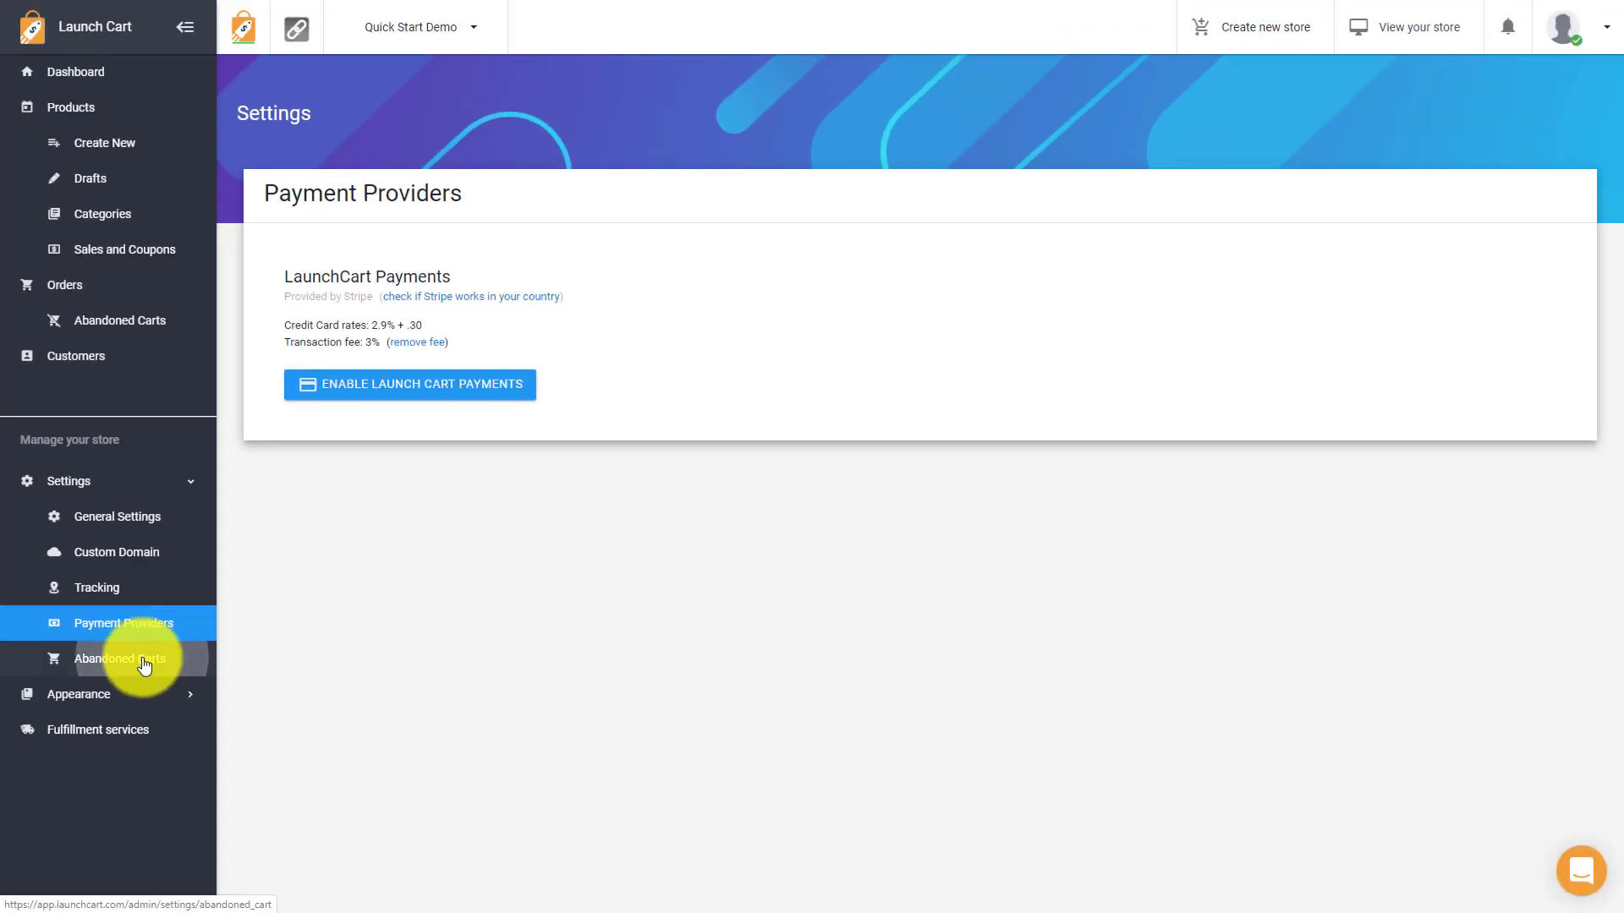
# - View Abandoned Cart email settings (1 Hour, 24 Hour), expand Appearance and collapse Settings
pyautogui.click(144, 664)
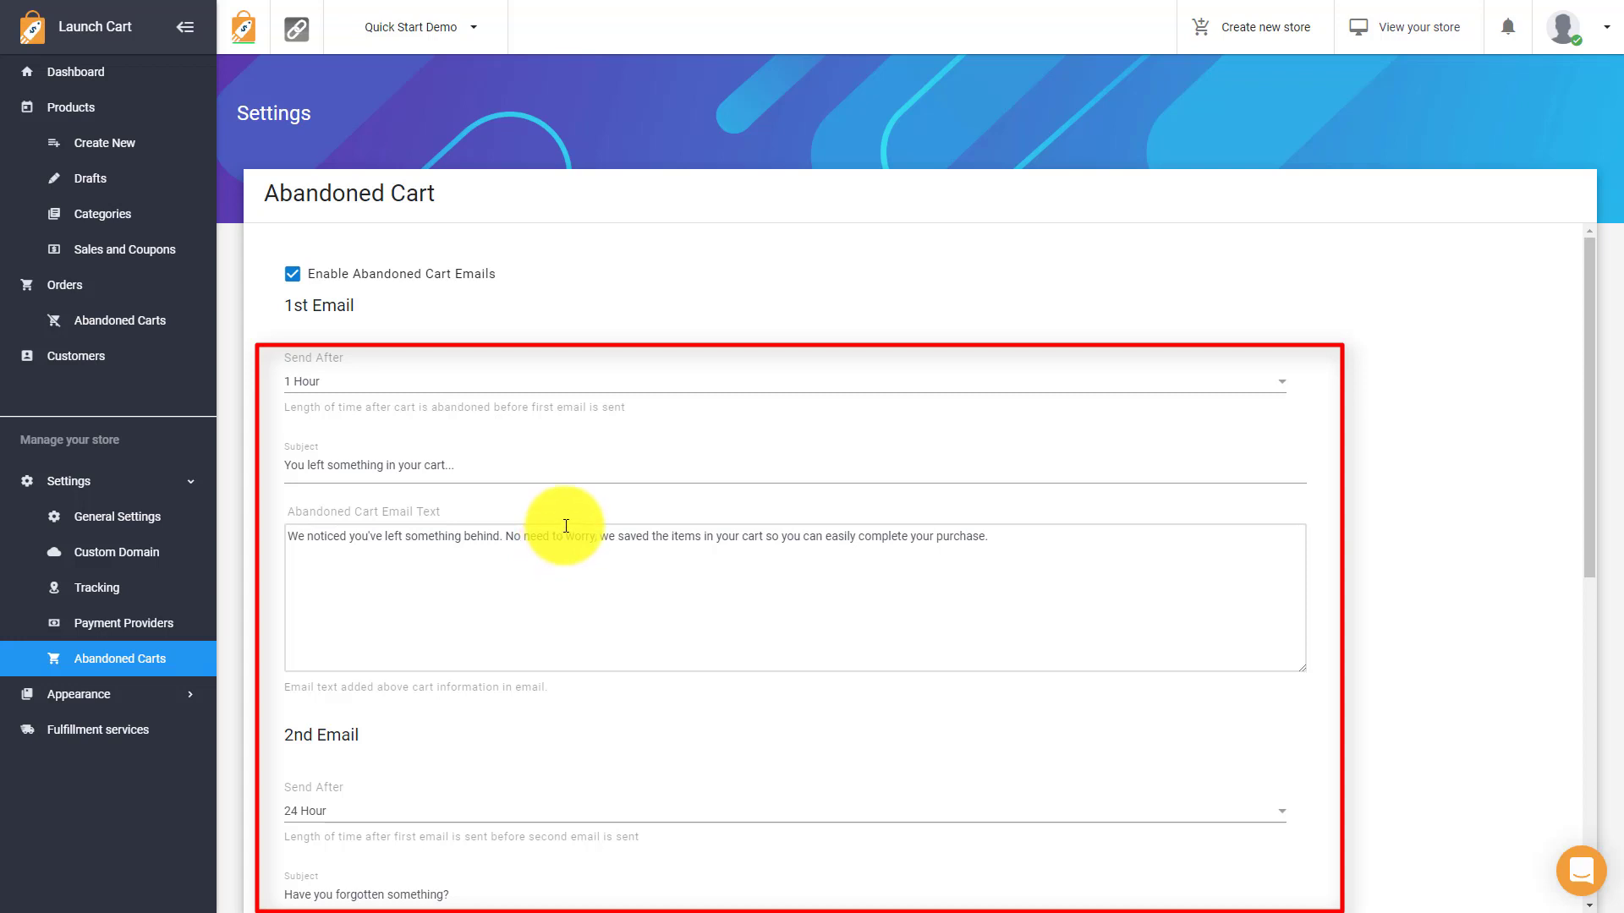
pyautogui.click(147, 696)
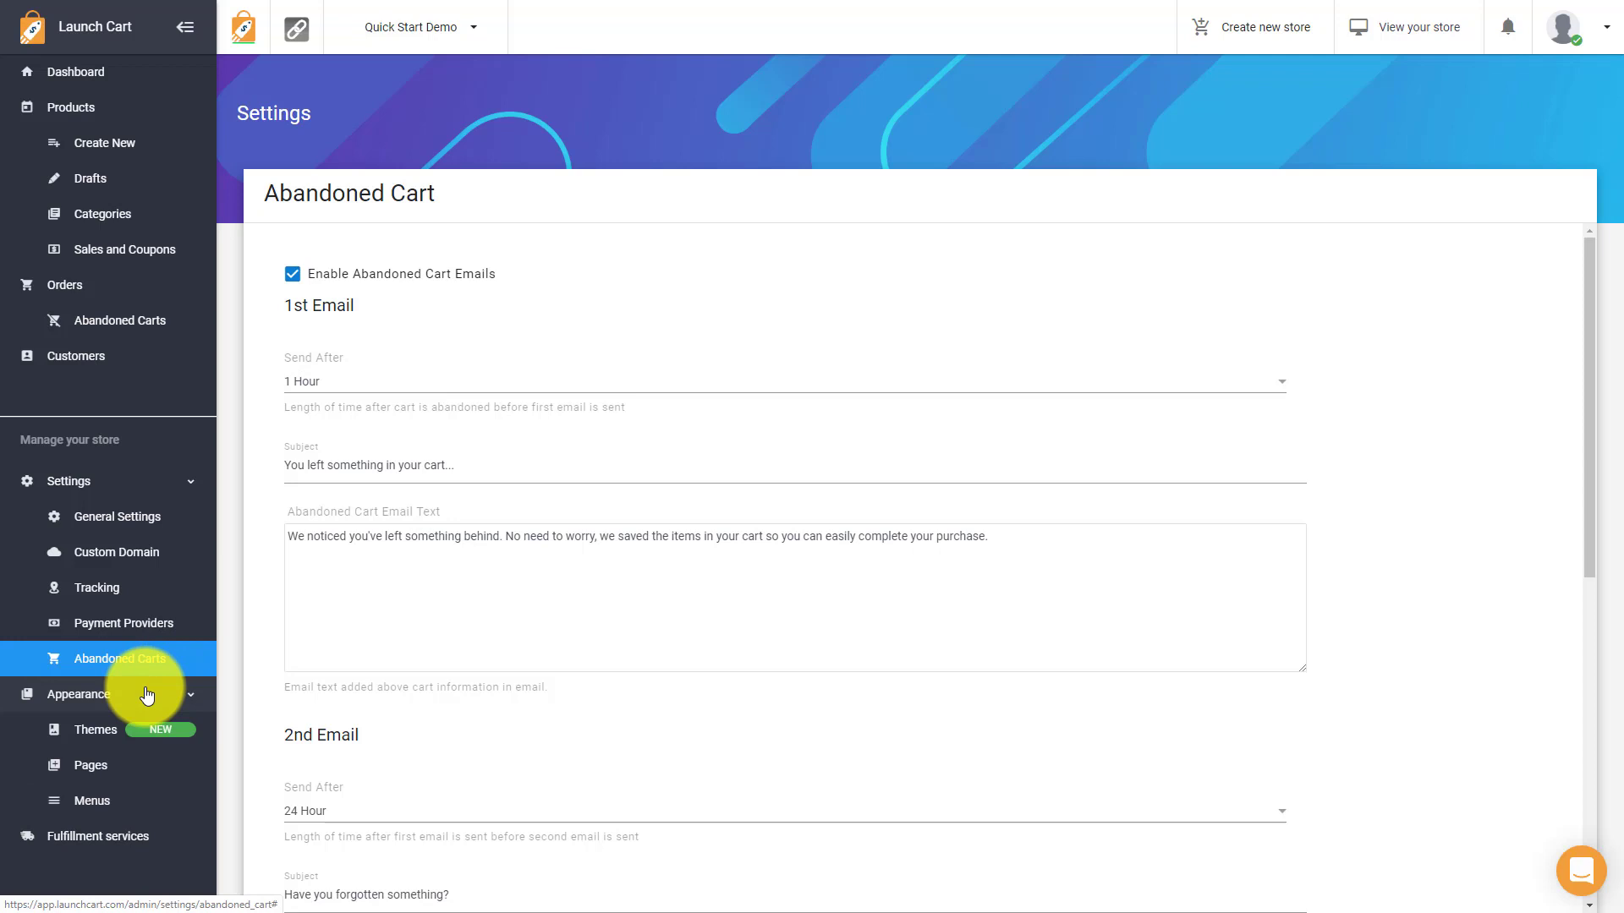
pyautogui.click(181, 486)
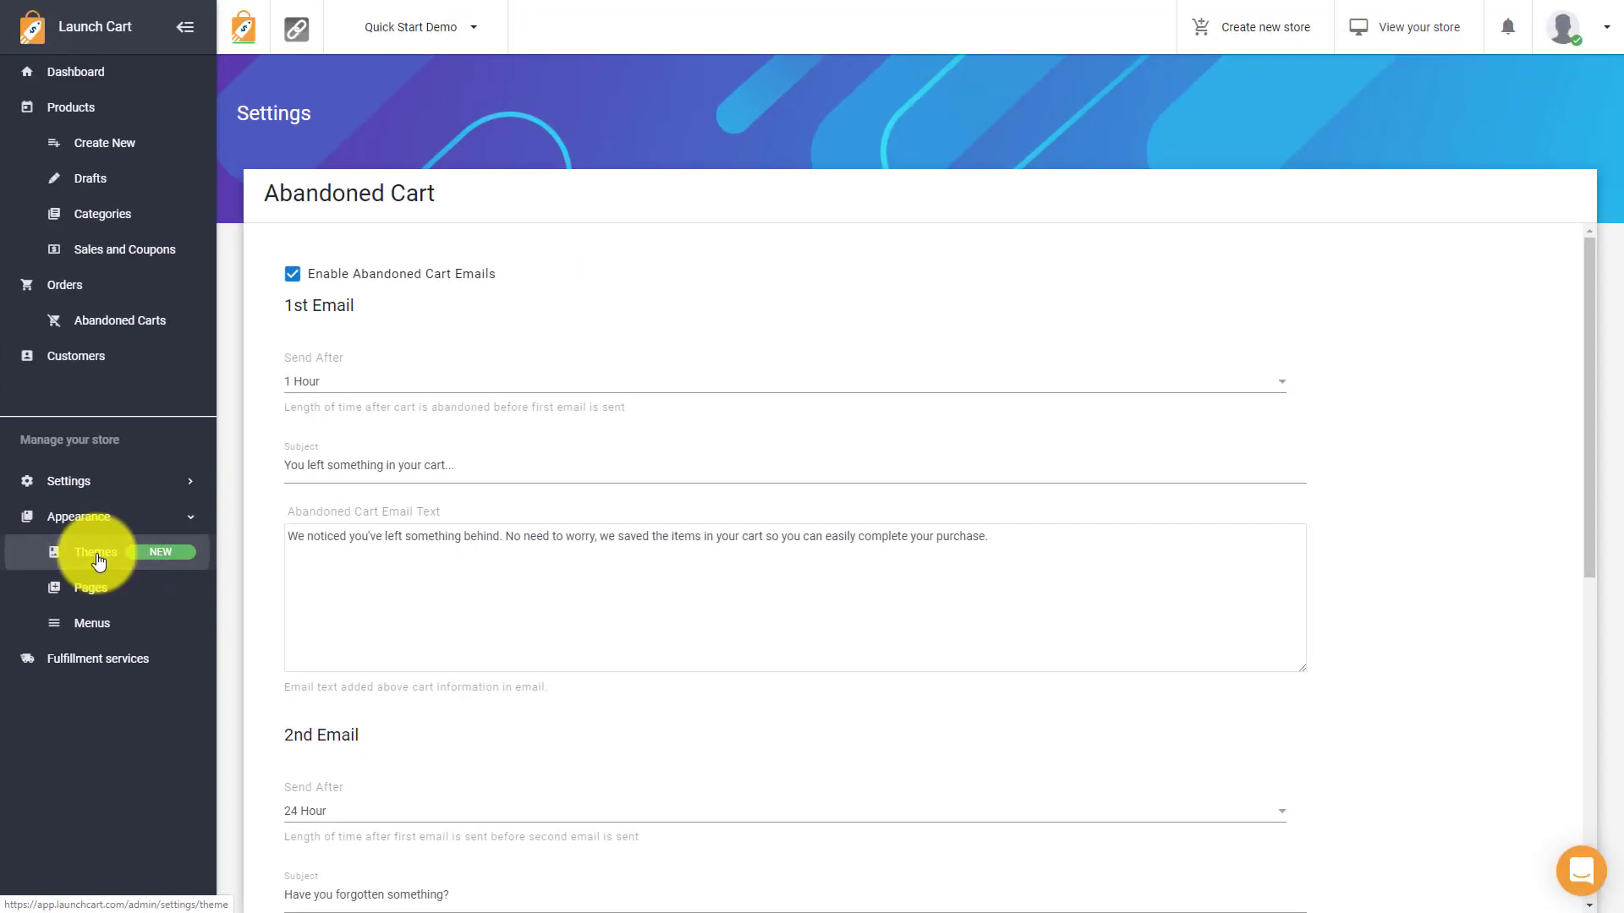
# - Browse Theme Settings: active theme Alpha, with Delta, Zeta and Fuel in the library
pyautogui.click(99, 560)
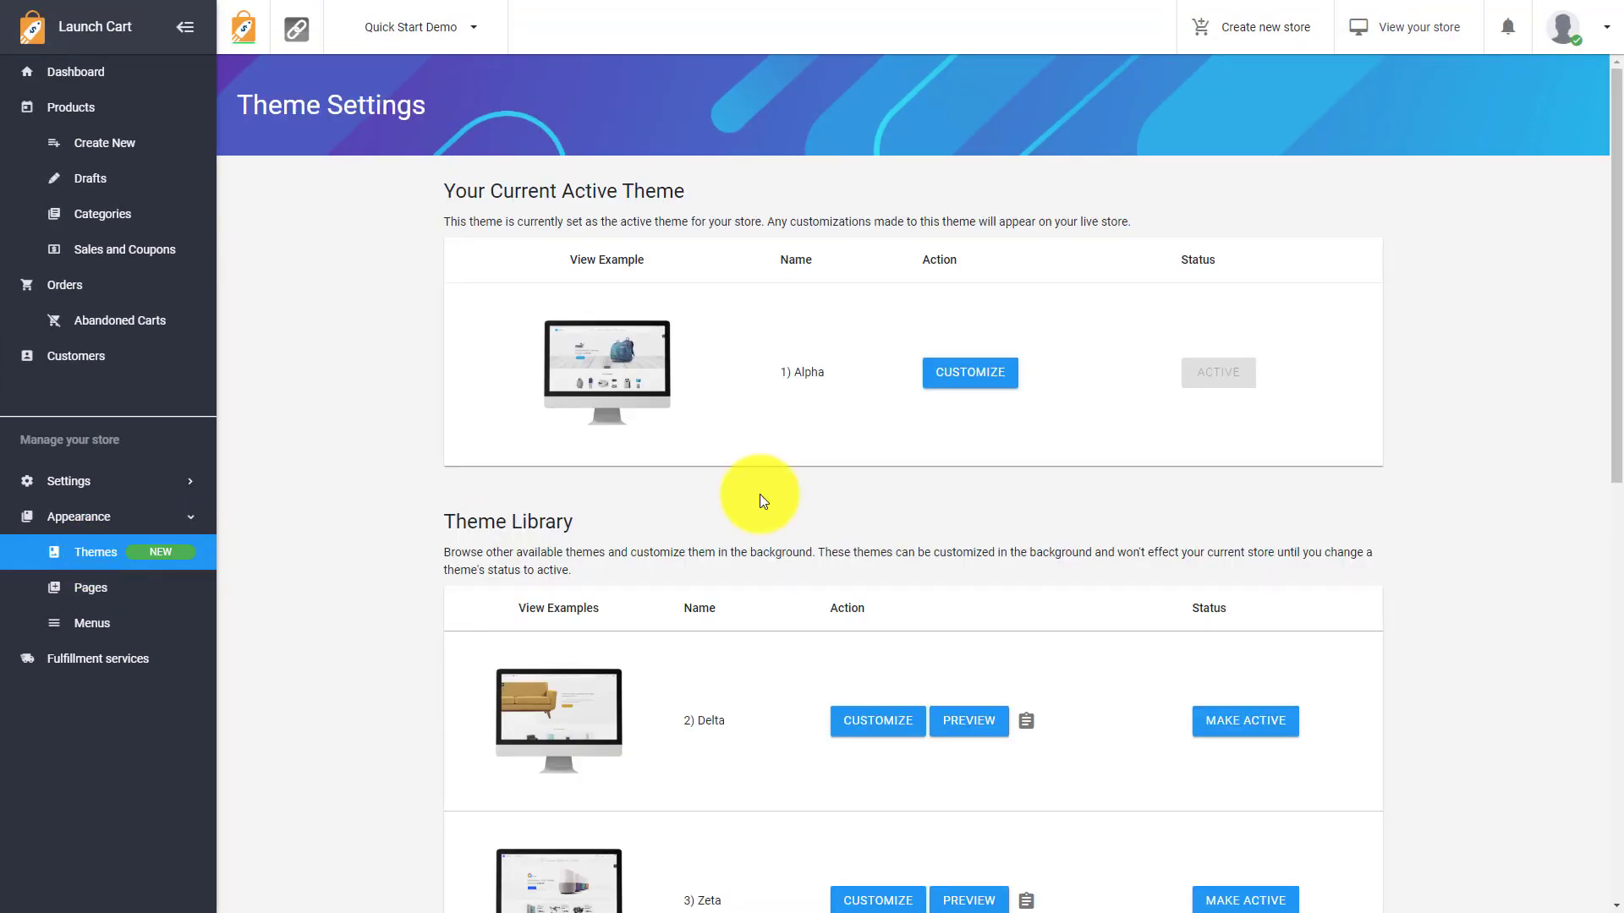
pyautogui.moveTo(1613, 181); pyautogui.dragTo(1590, 247)
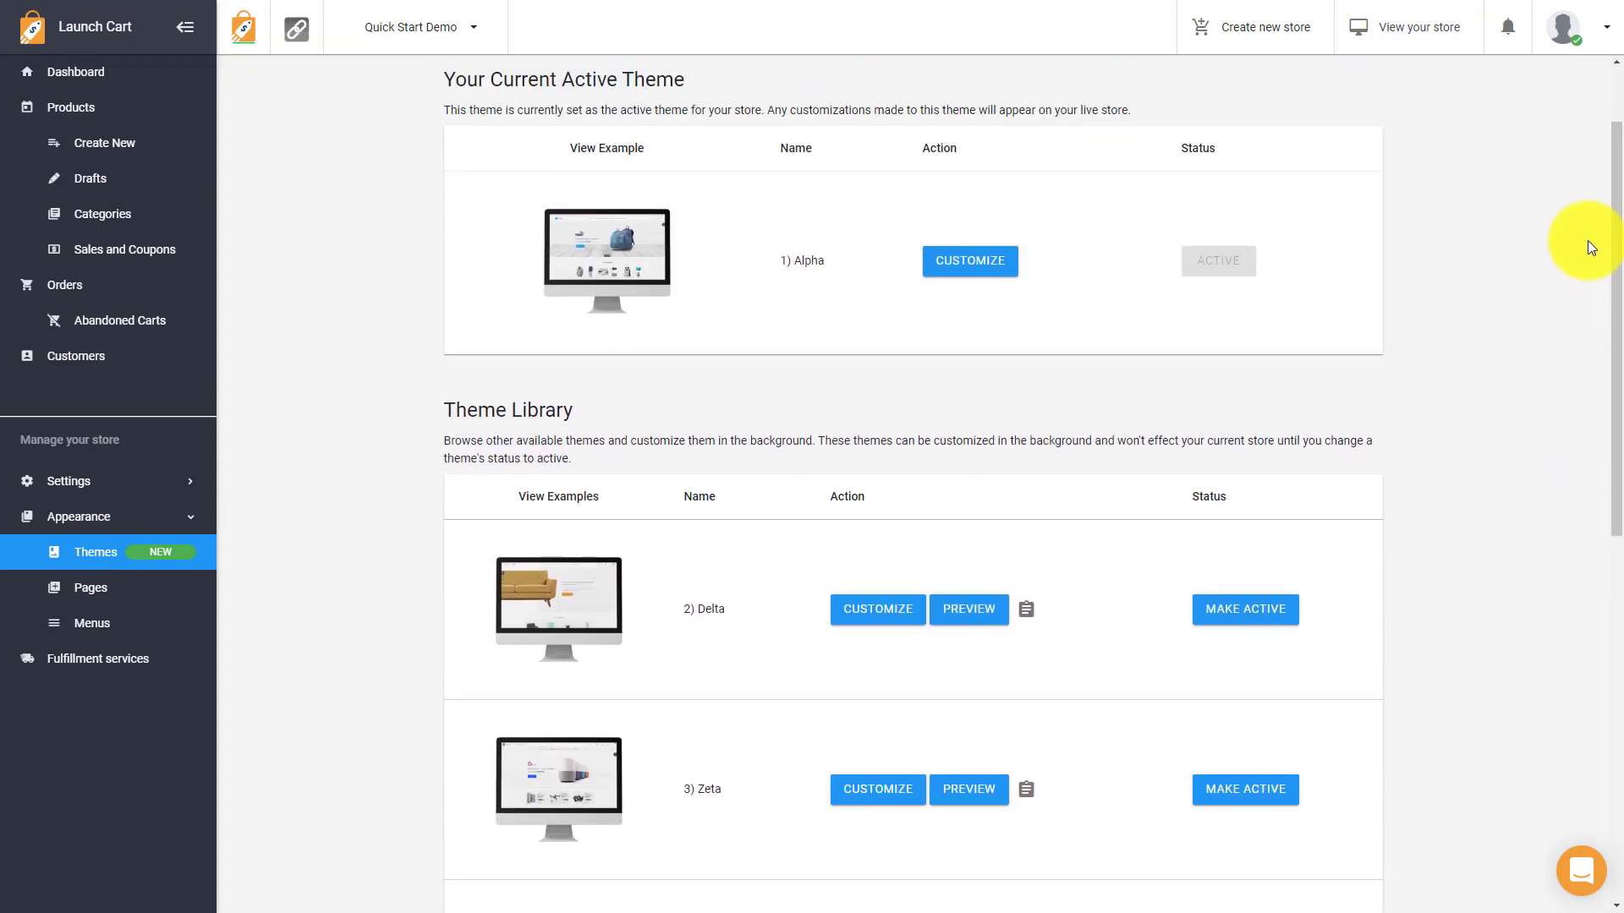
pyautogui.moveTo(584, 604)
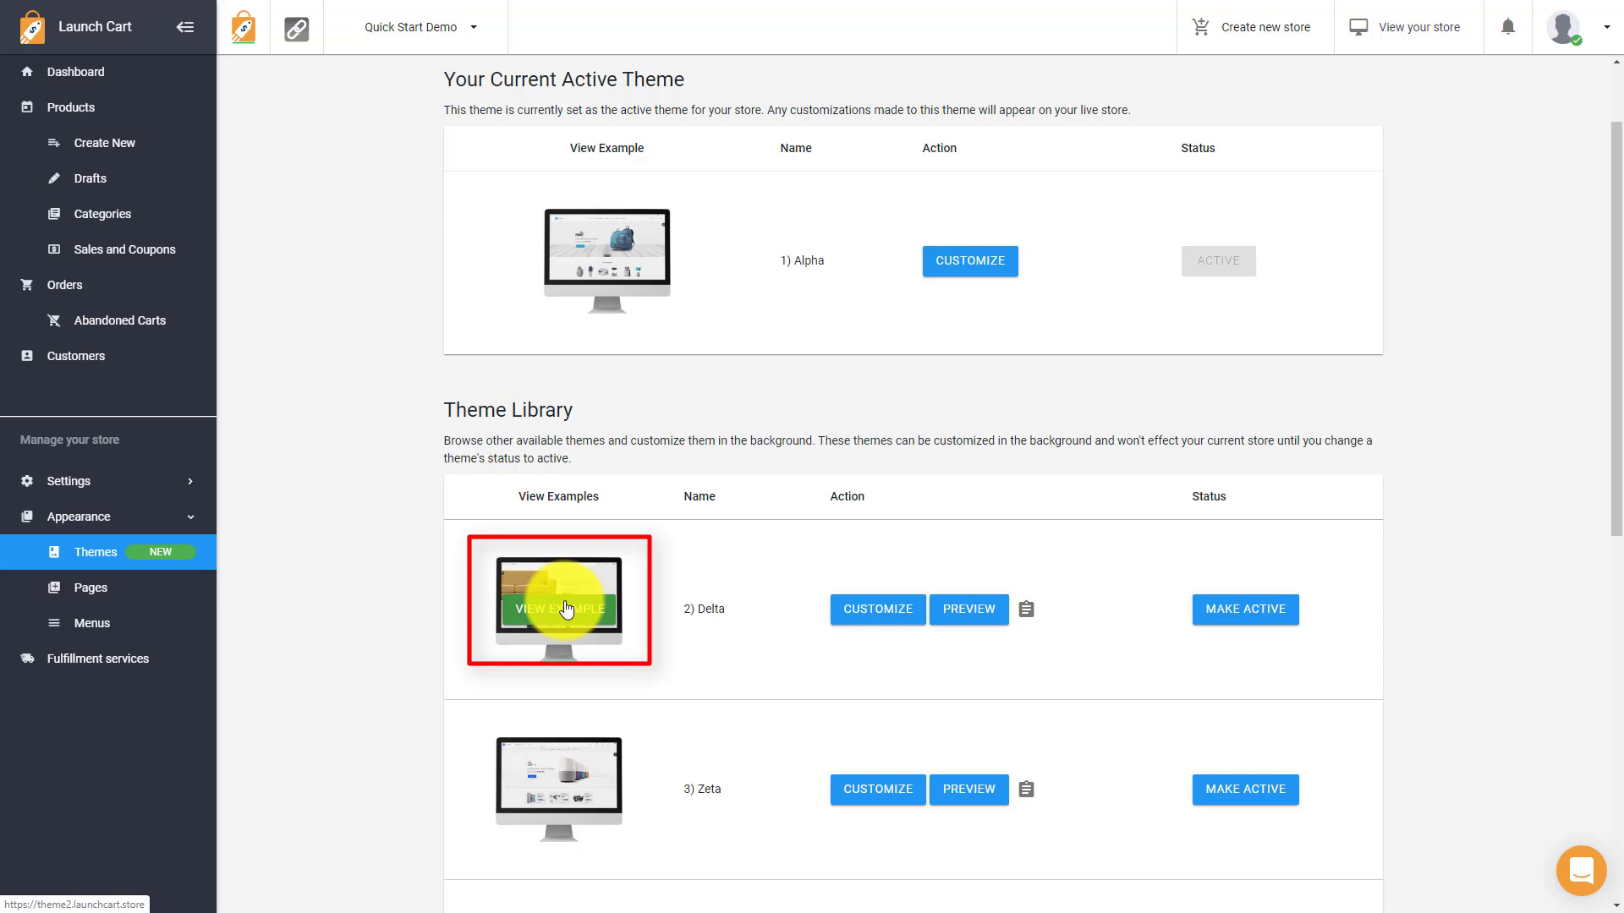
pyautogui.click(973, 608)
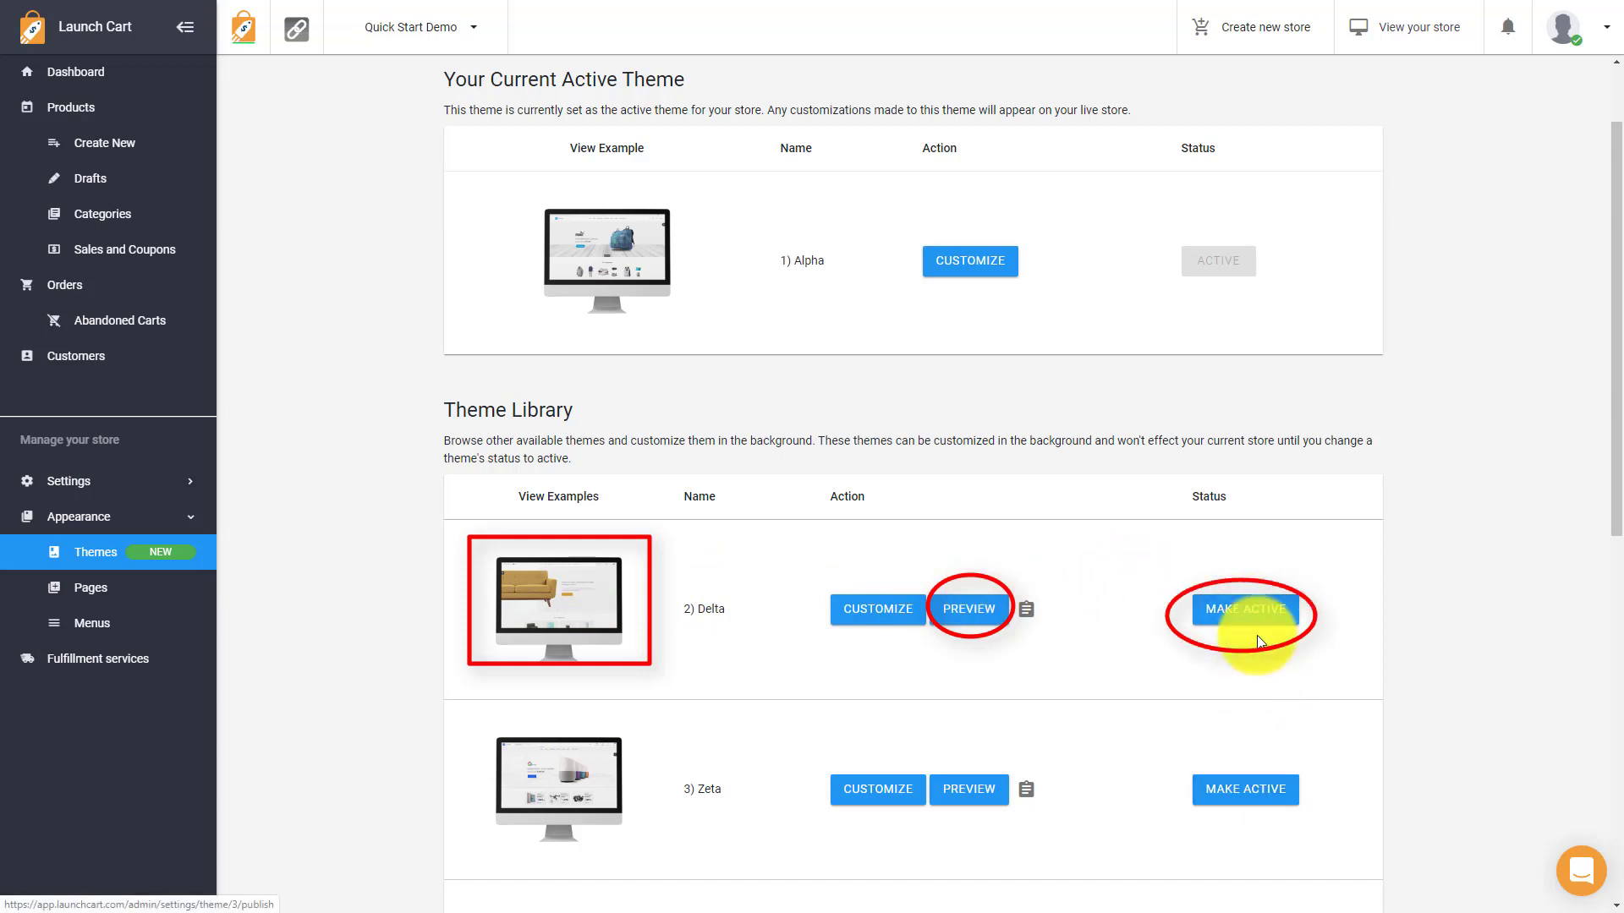
pyautogui.moveTo(1615, 398)
pyautogui.mouseDown()
pyautogui.moveTo(1620, 506)
pyautogui.moveTo(1598, 319)
pyautogui.mouseUp()
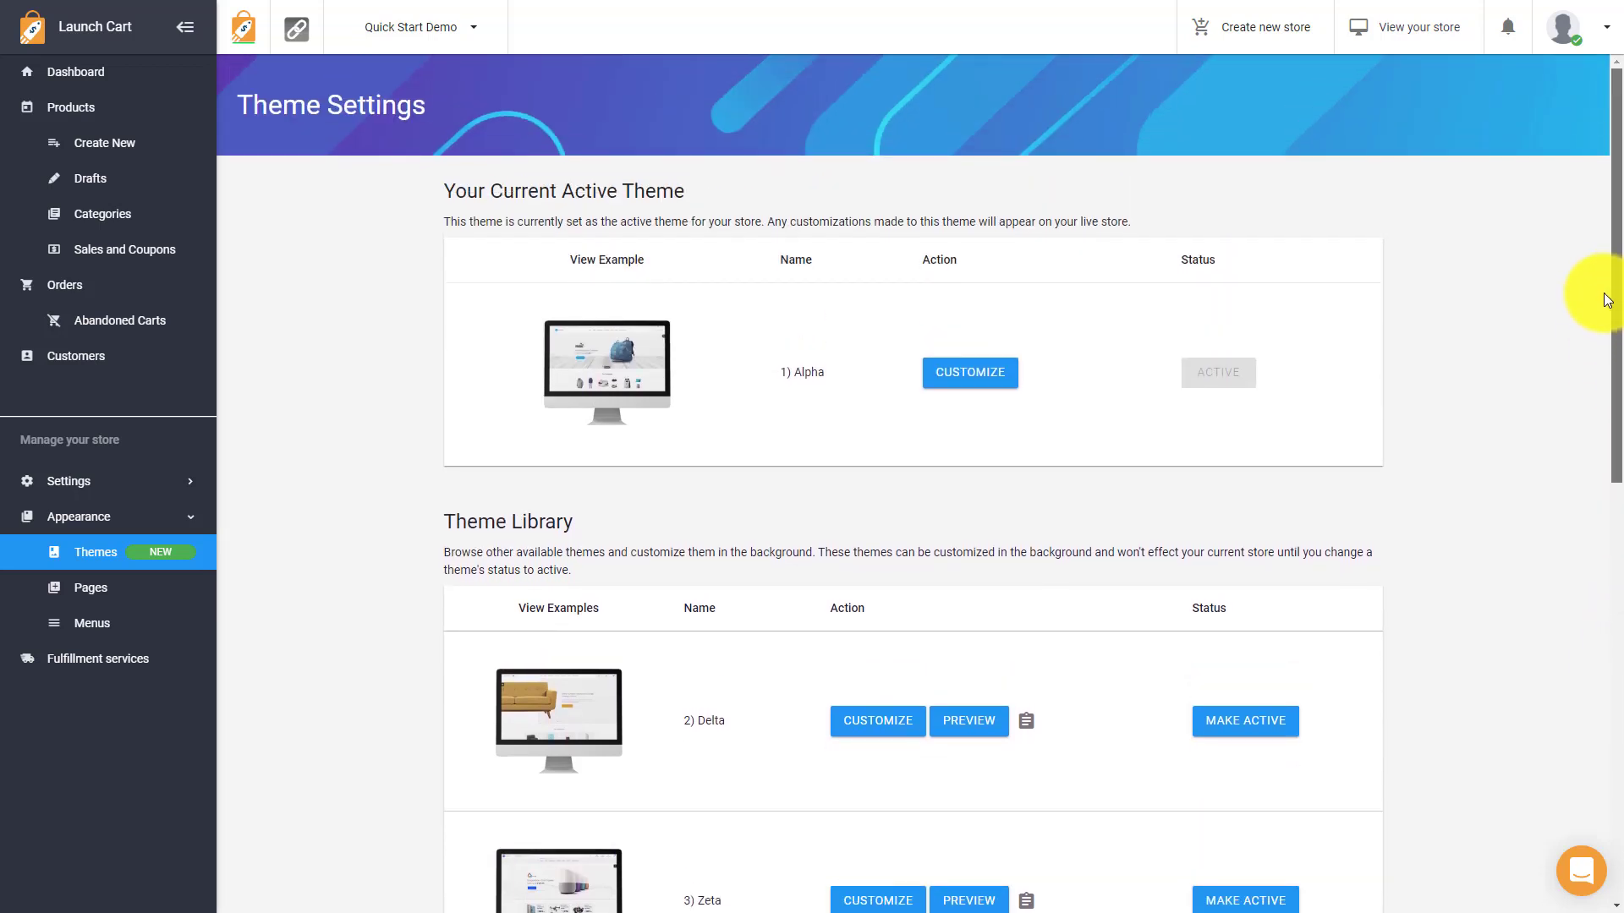
# - Open the Theme Editor for the active Alpha theme, showing its logo, favicon and header settings
pyautogui.click(968, 377)
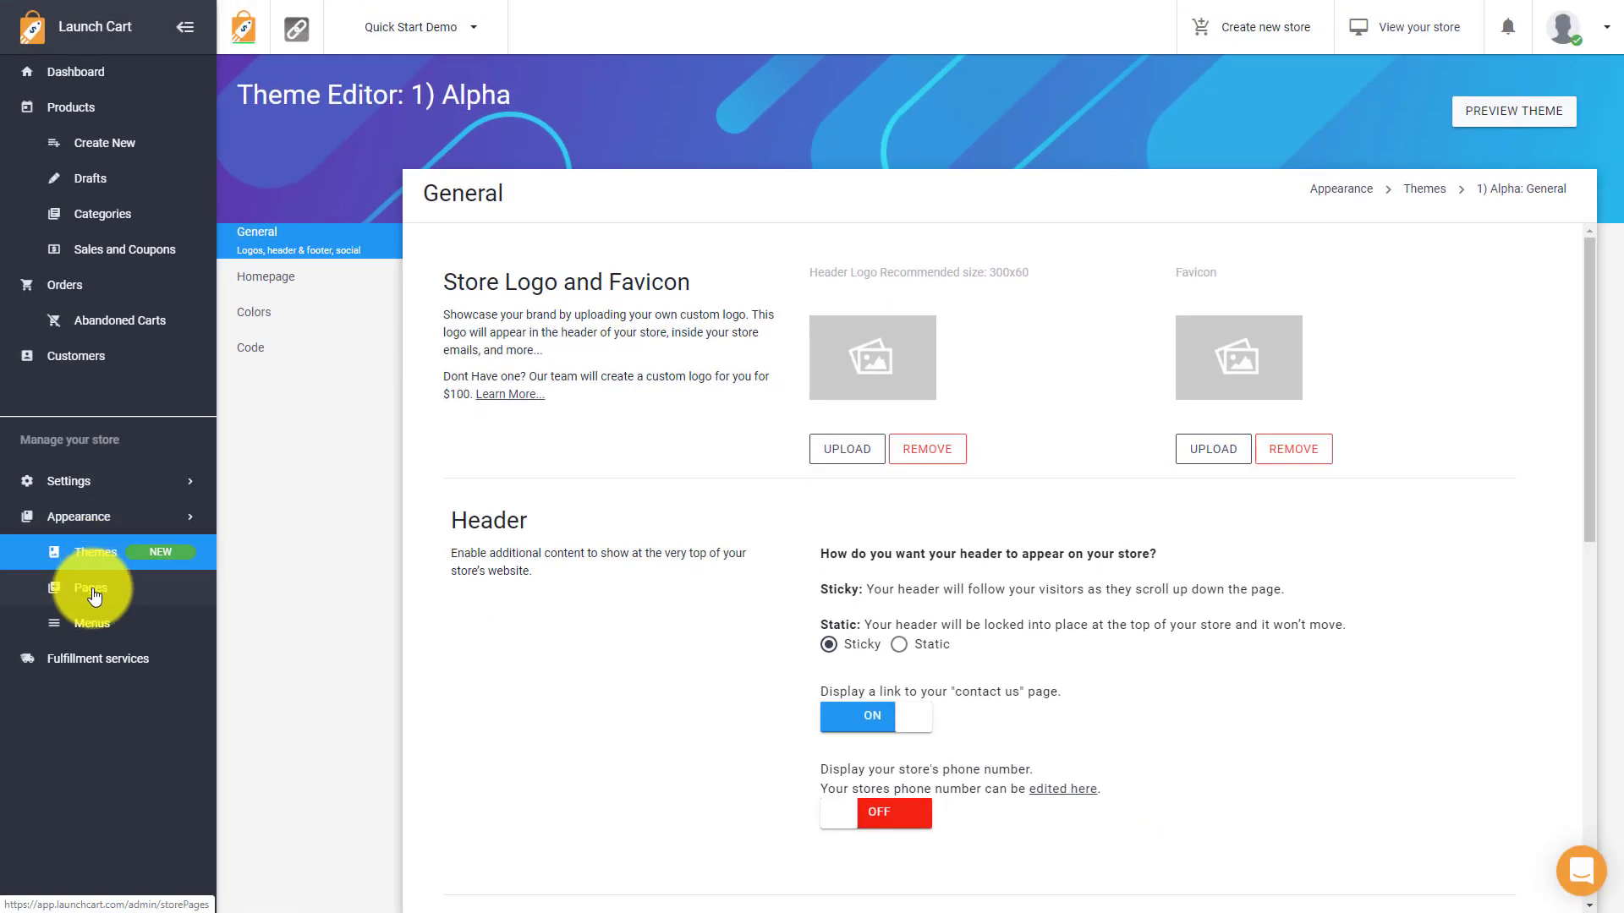
# - Go from the Pages list to Menus, where Main Menu Items holds only Shop
pyautogui.click(94, 595)
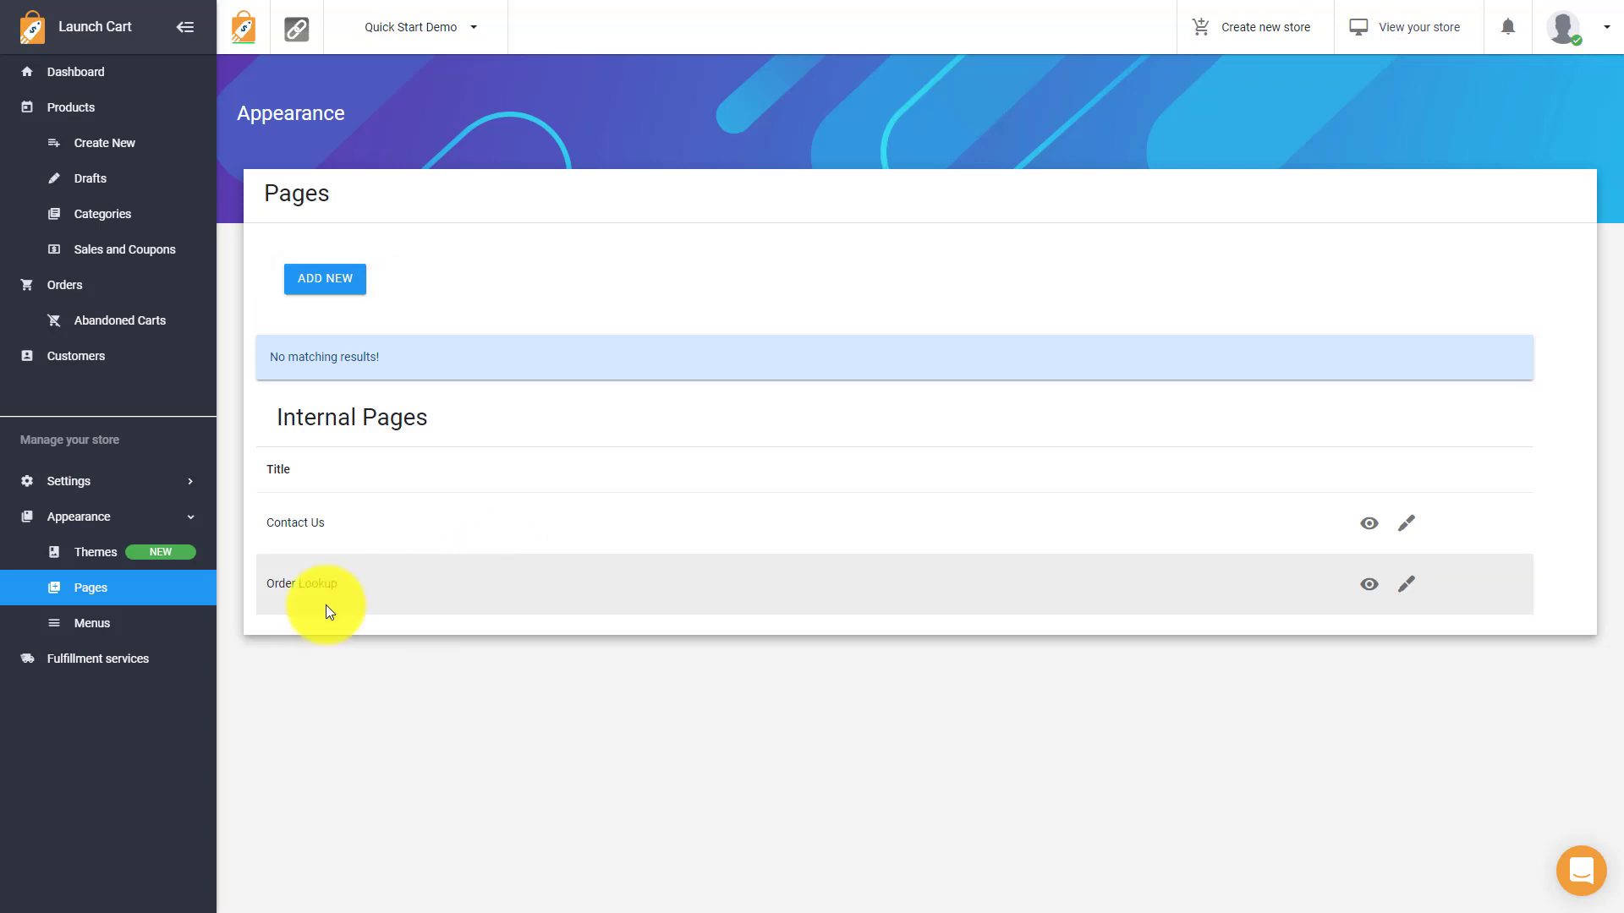
pyautogui.click(156, 634)
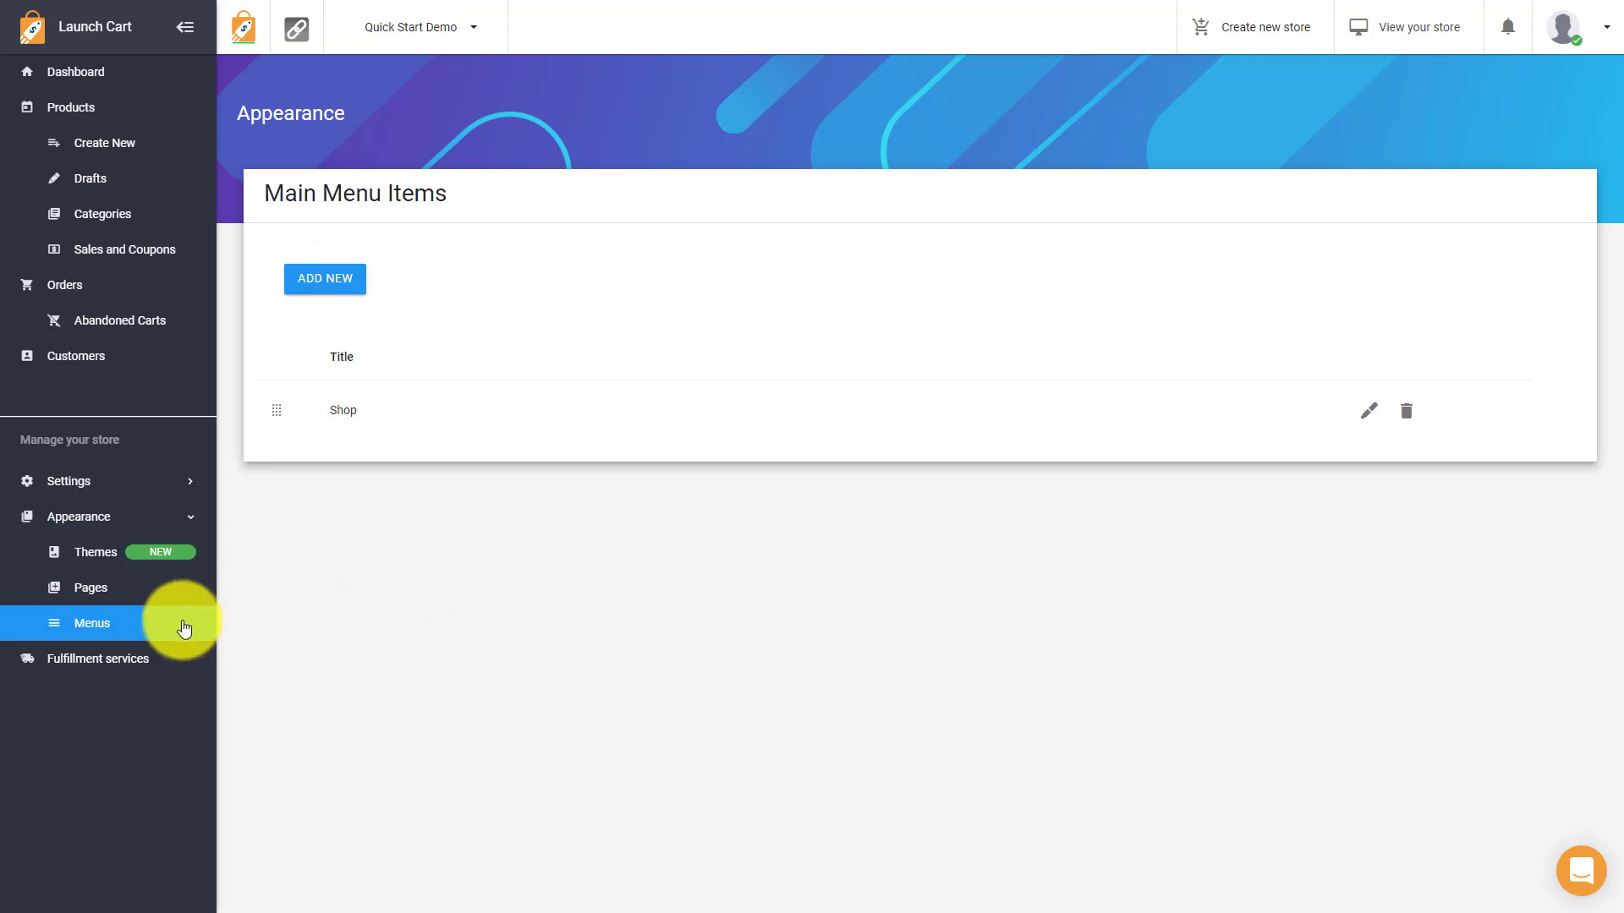
# - Open the Fulfillment services page to see Printful listed as an integrated service
pyautogui.click(108, 661)
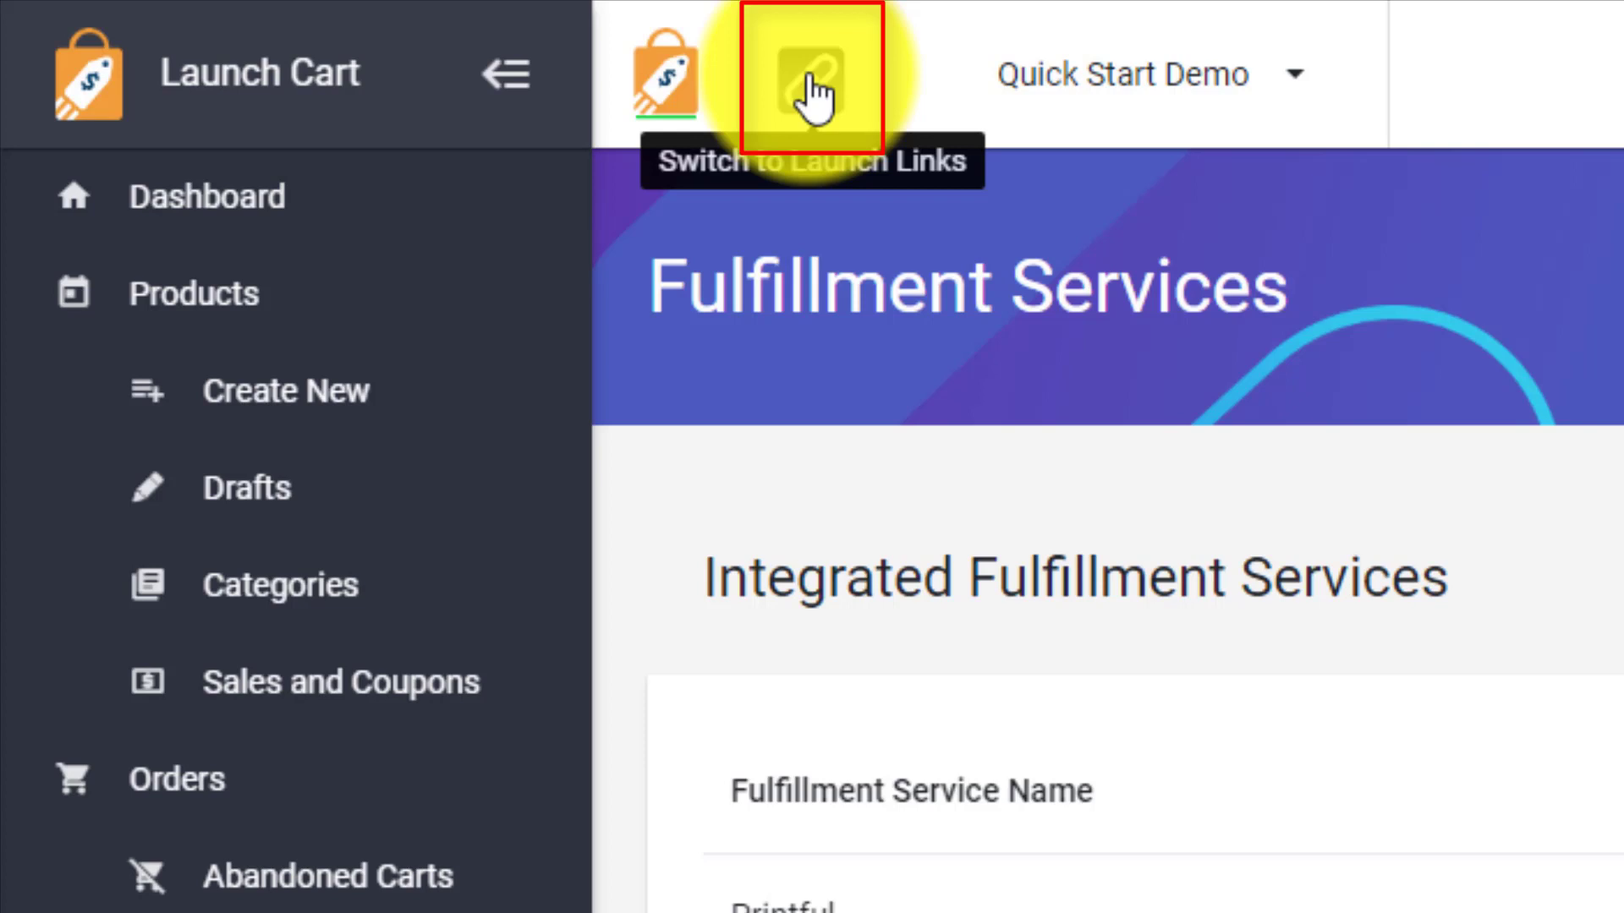
# - Open and close the Quick Start Demo store switcher repeatedly, leaving it open
pyautogui.click(1236, 100)
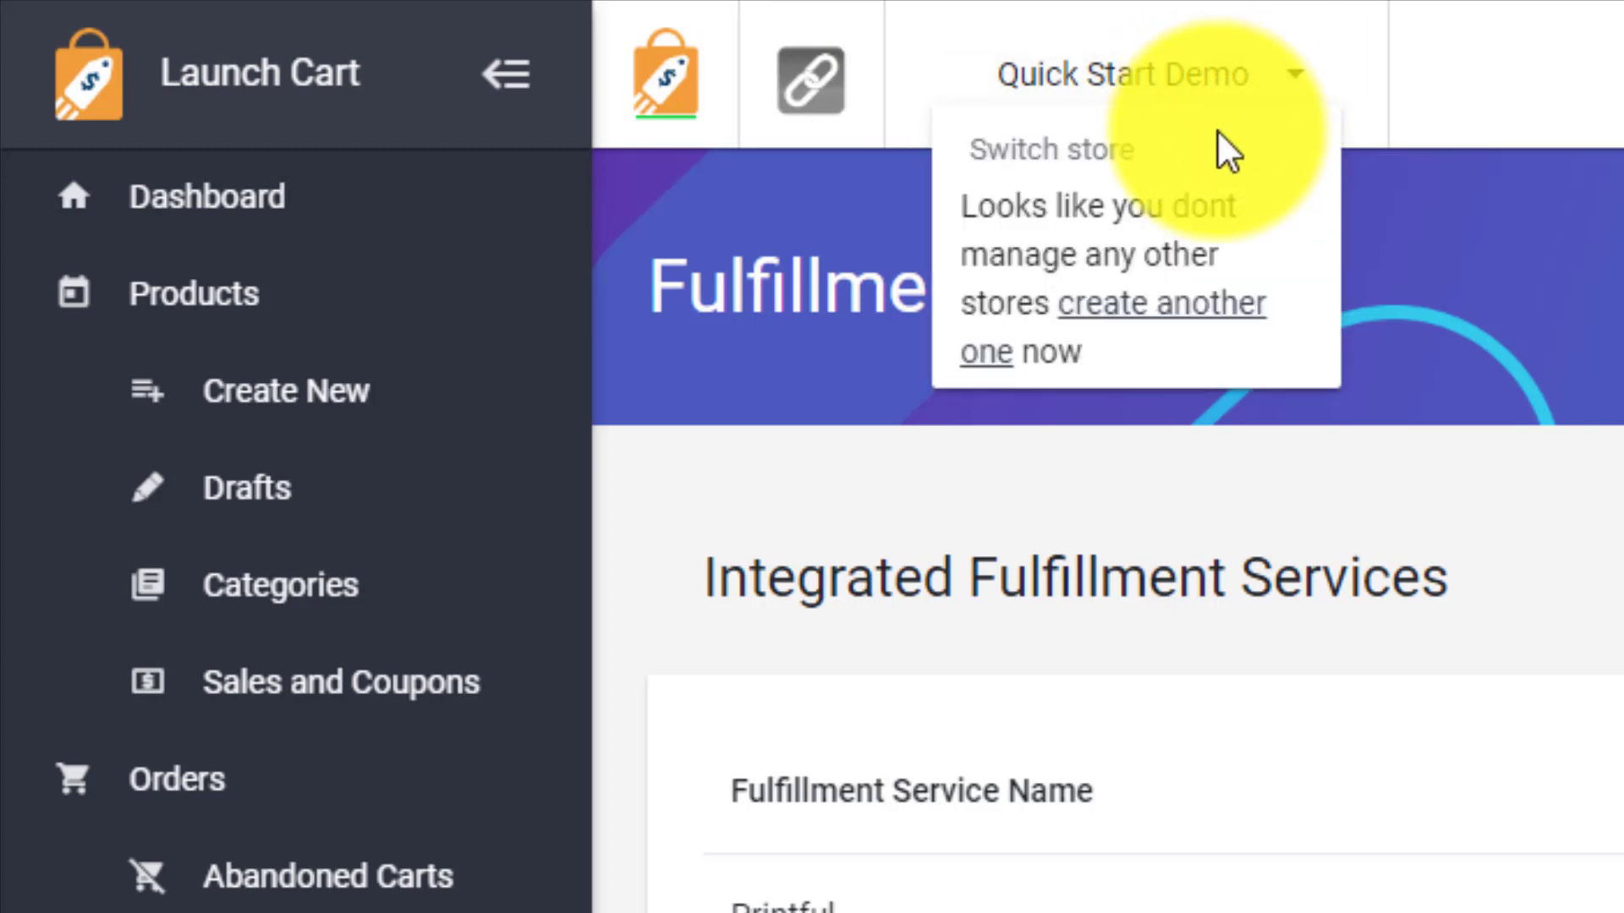
pyautogui.click(1199, 74)
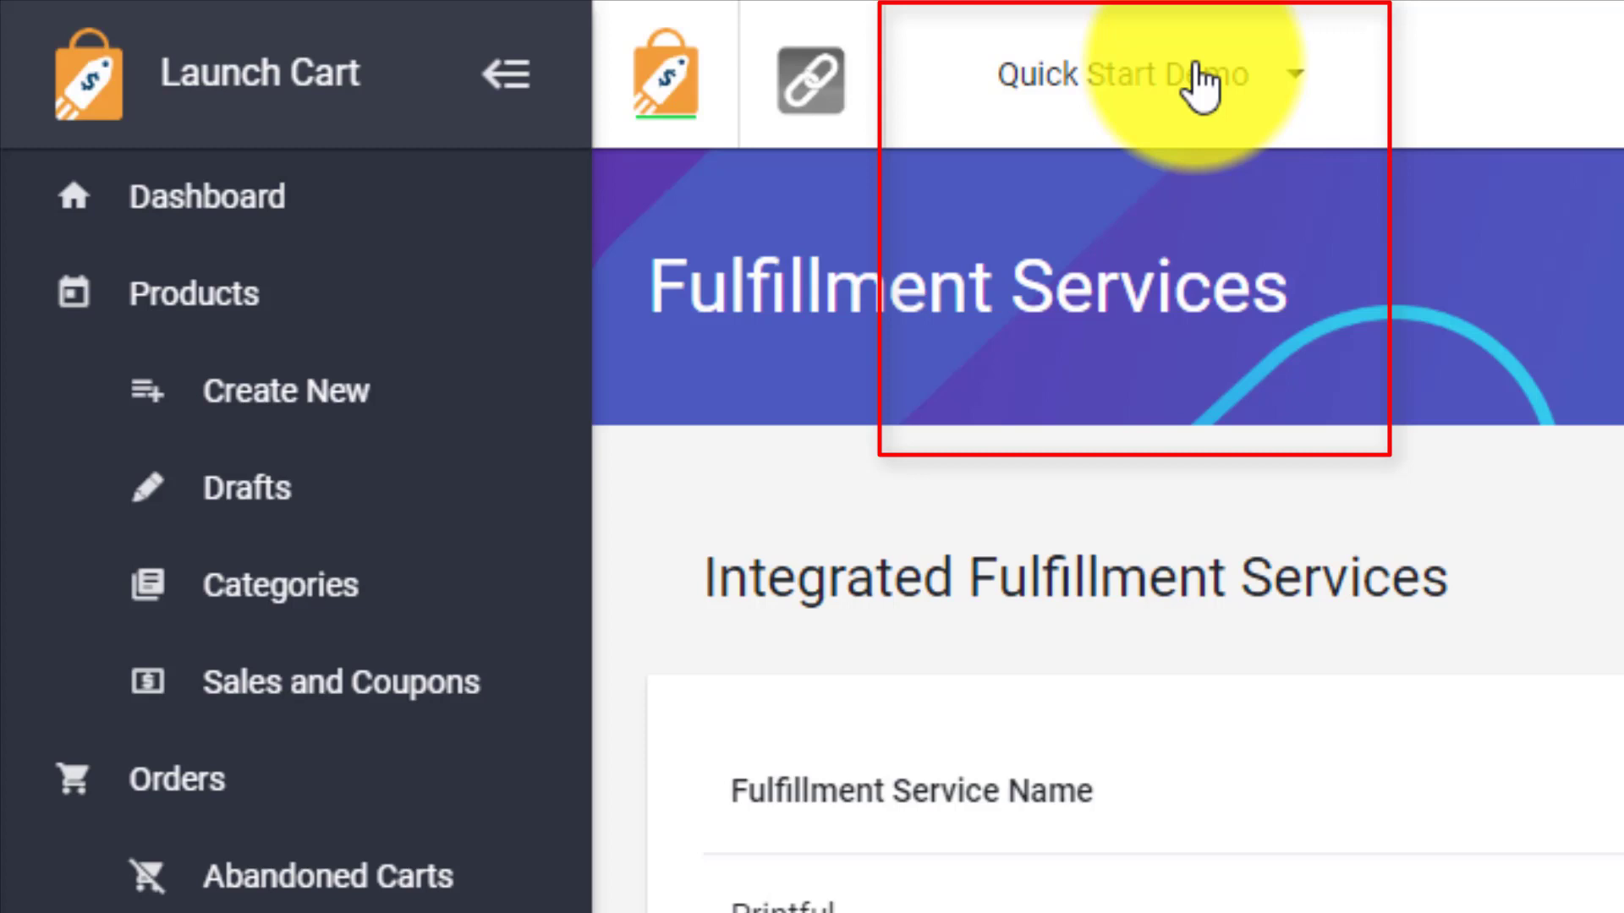
pyautogui.click(1200, 80)
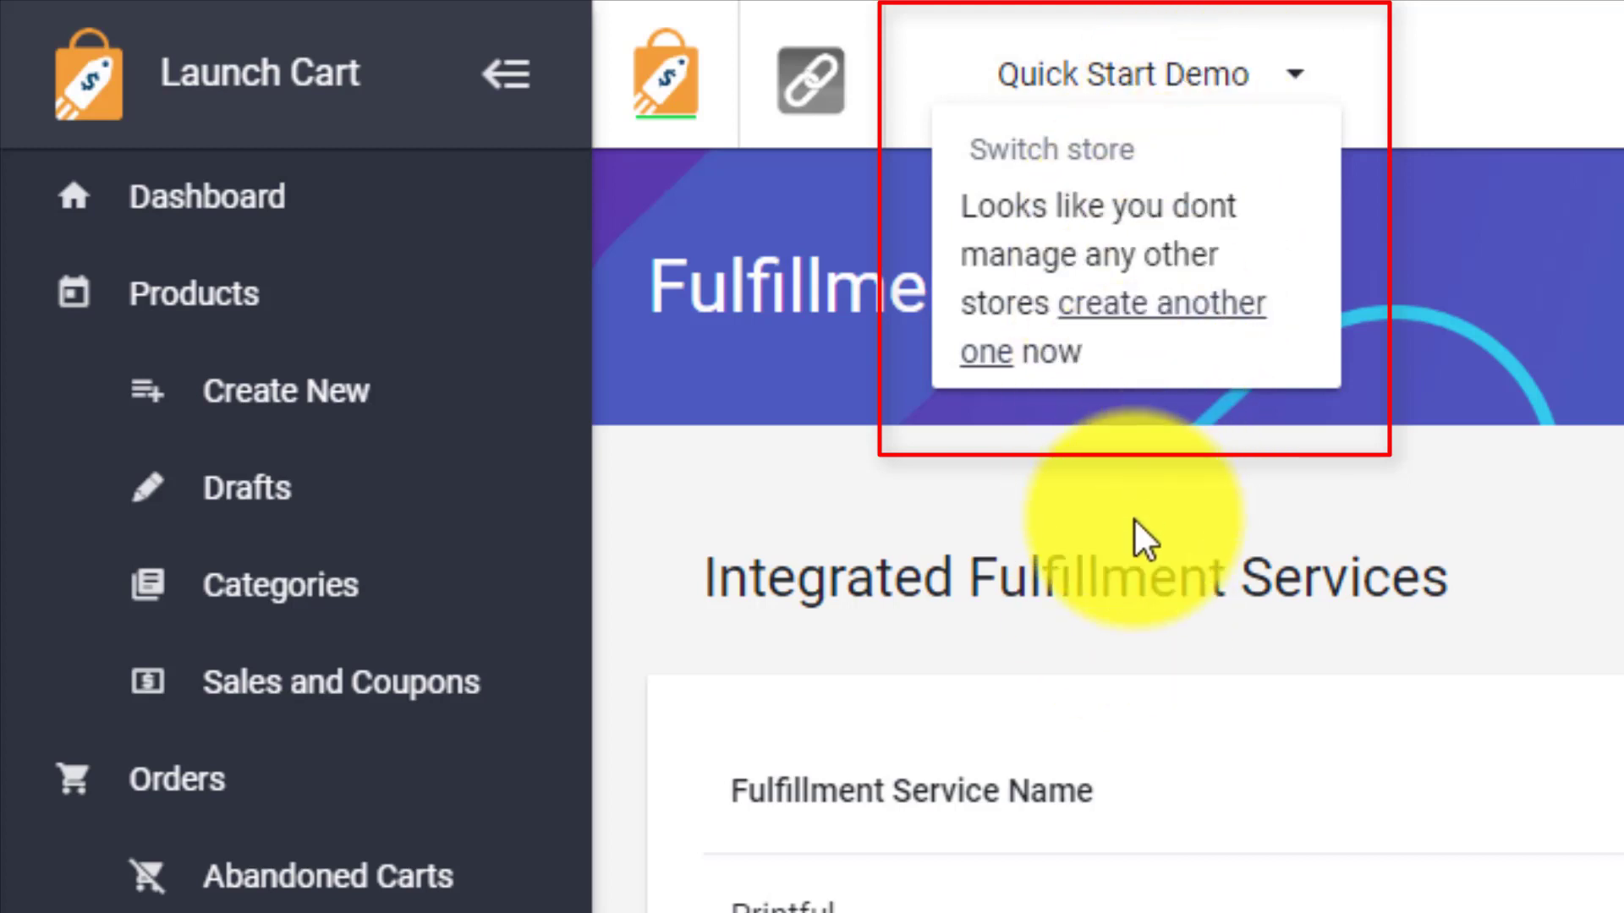
pyautogui.click(1145, 77)
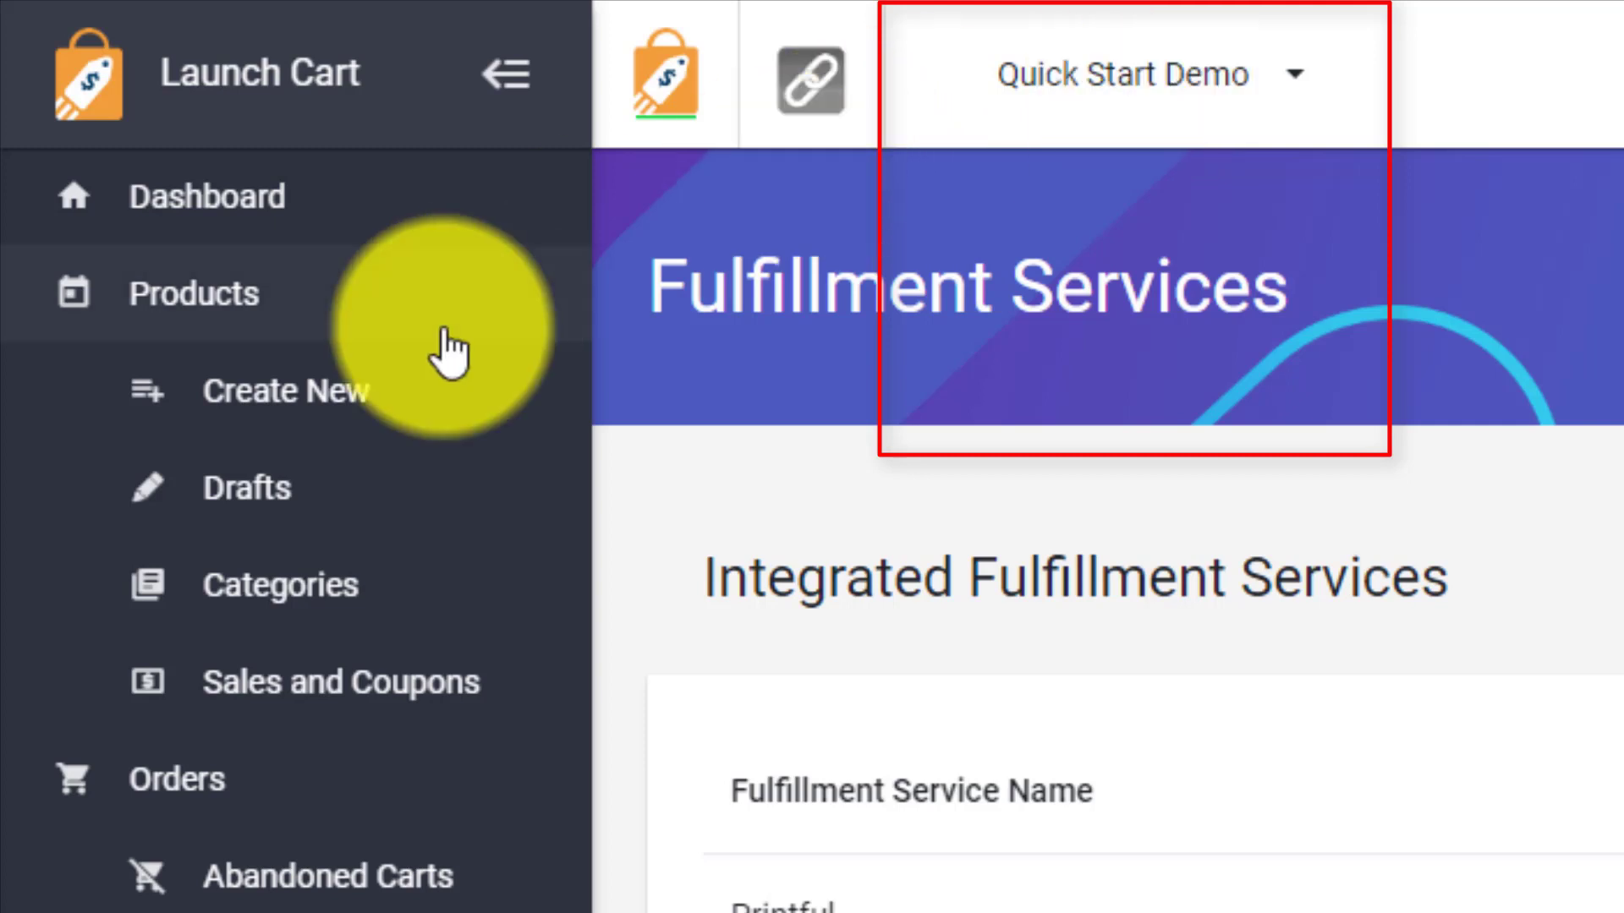
pyautogui.click(1159, 103)
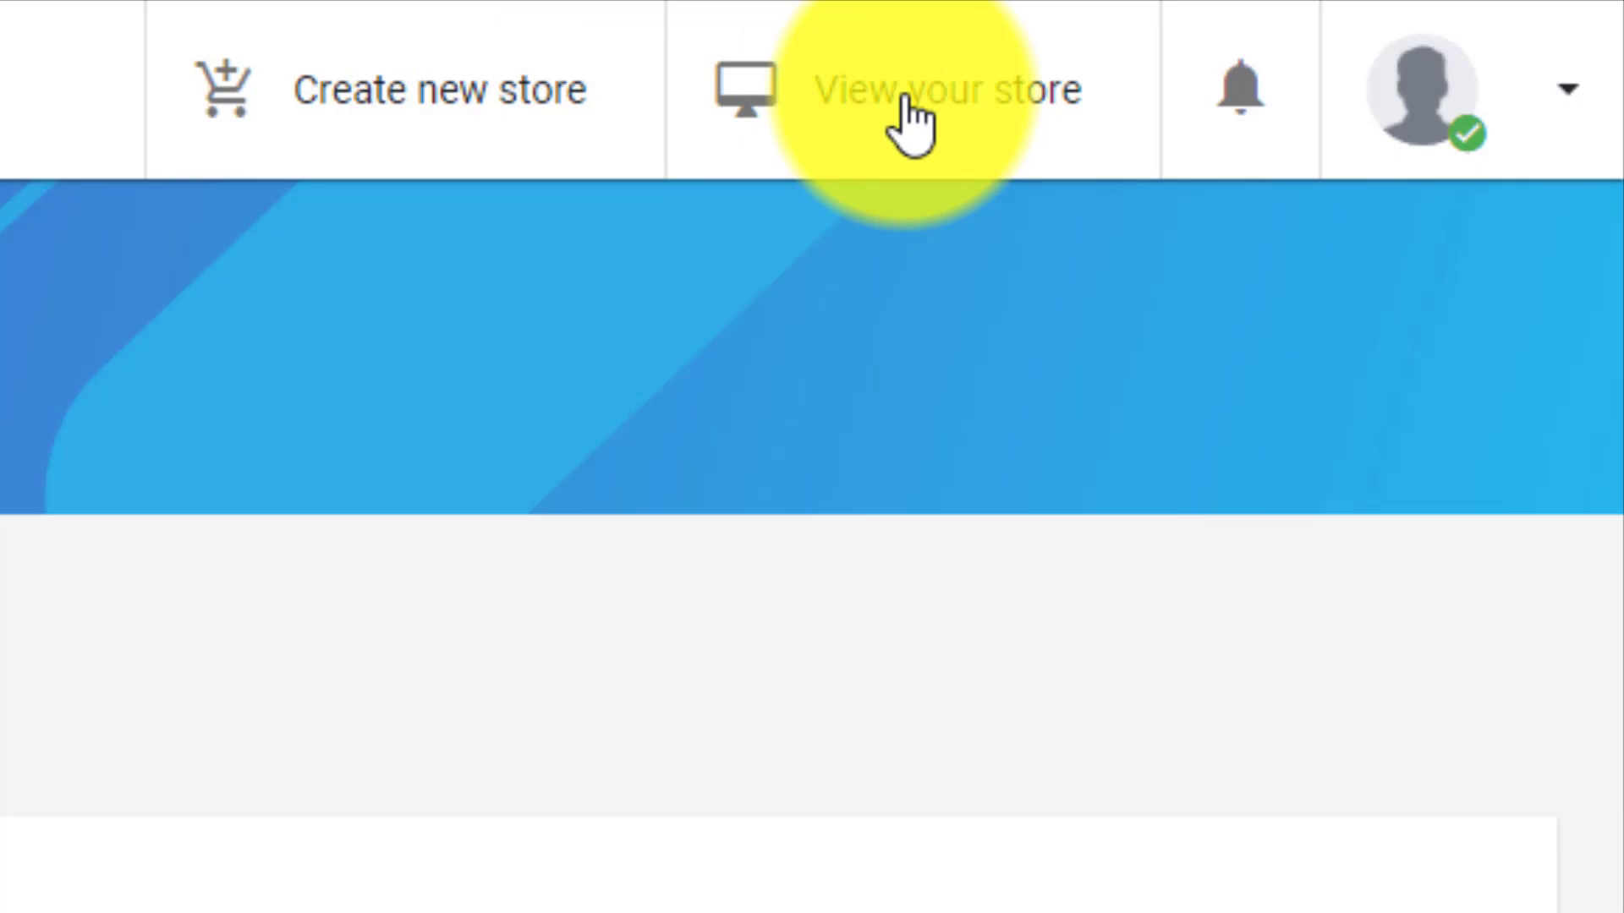
# - View and close the Latest Updates panel, then open the avatar's account menu
pyautogui.click(1237, 93)
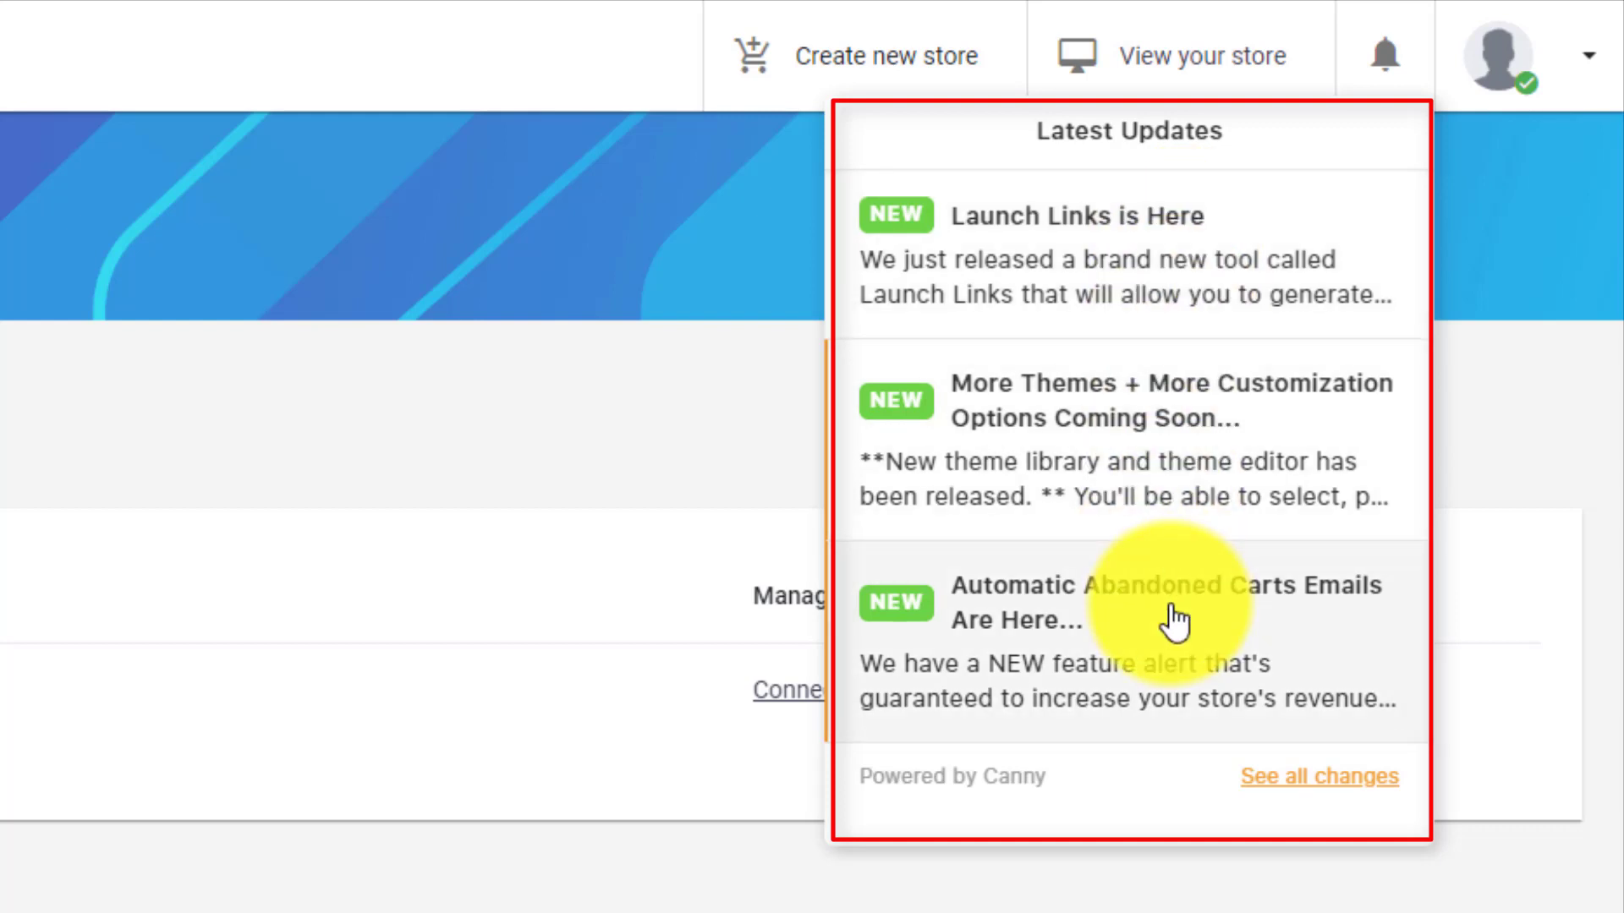
pyautogui.click(1382, 56)
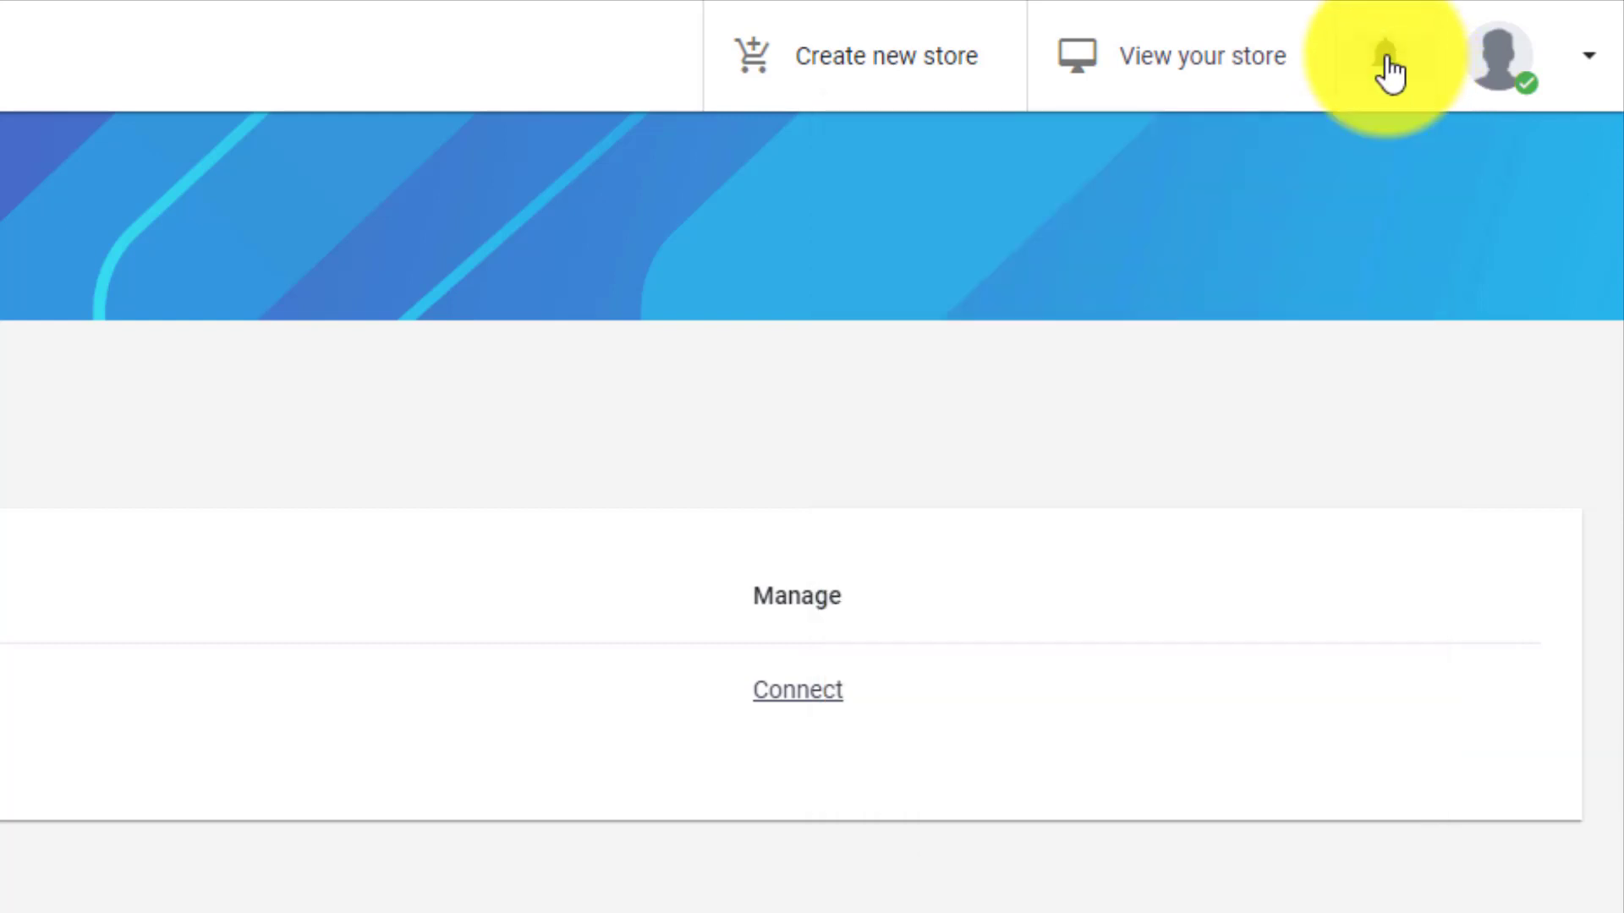
pyautogui.click(1591, 56)
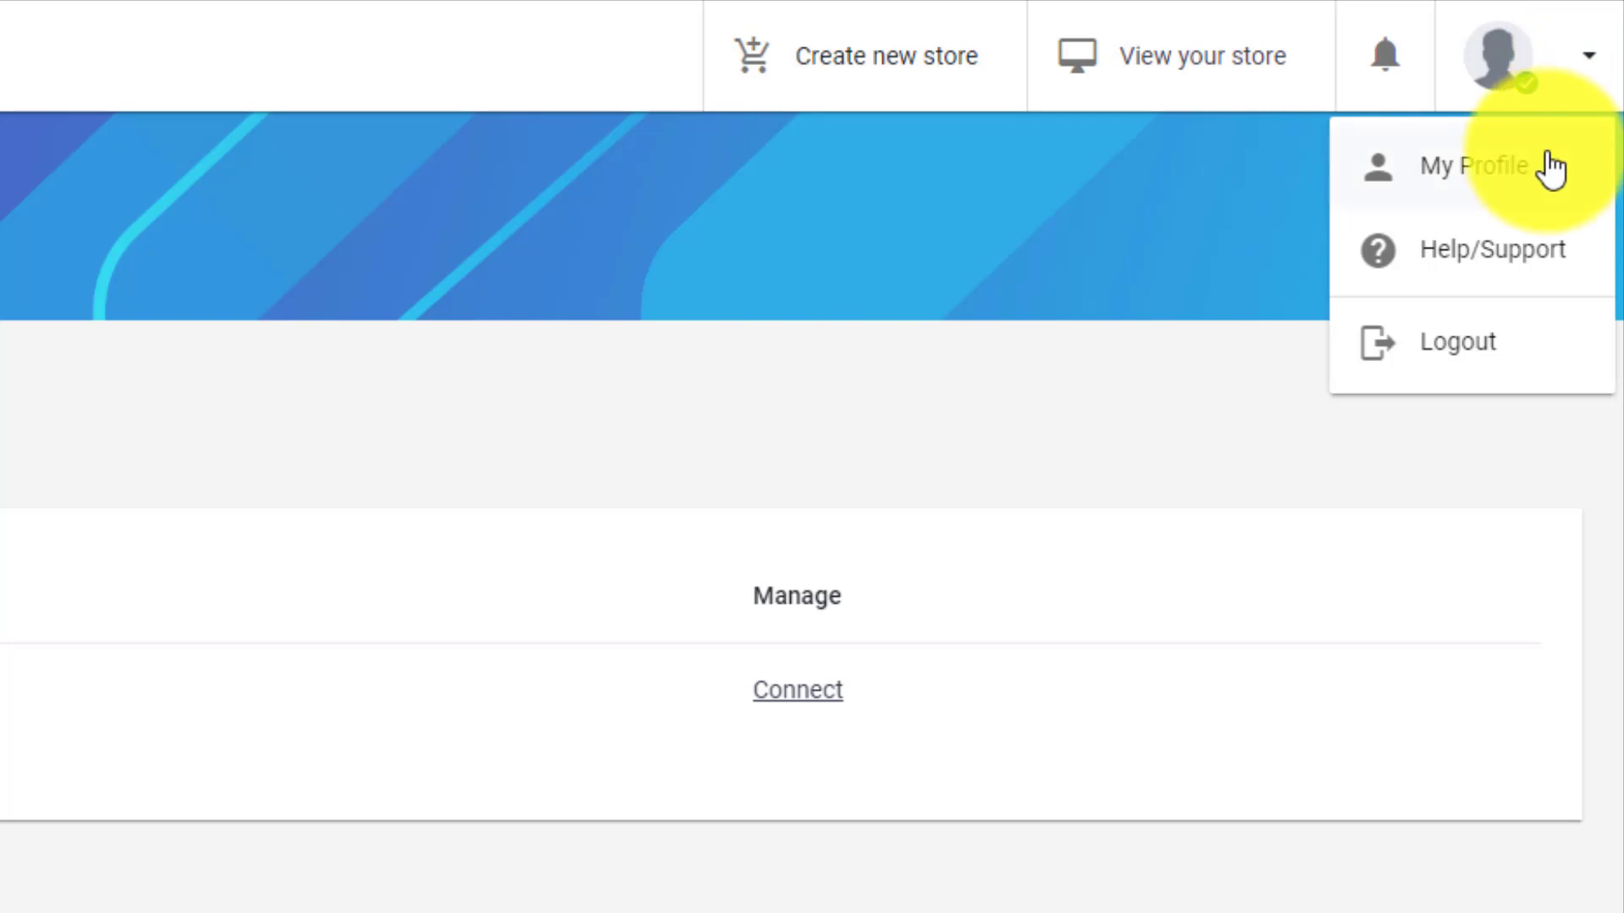